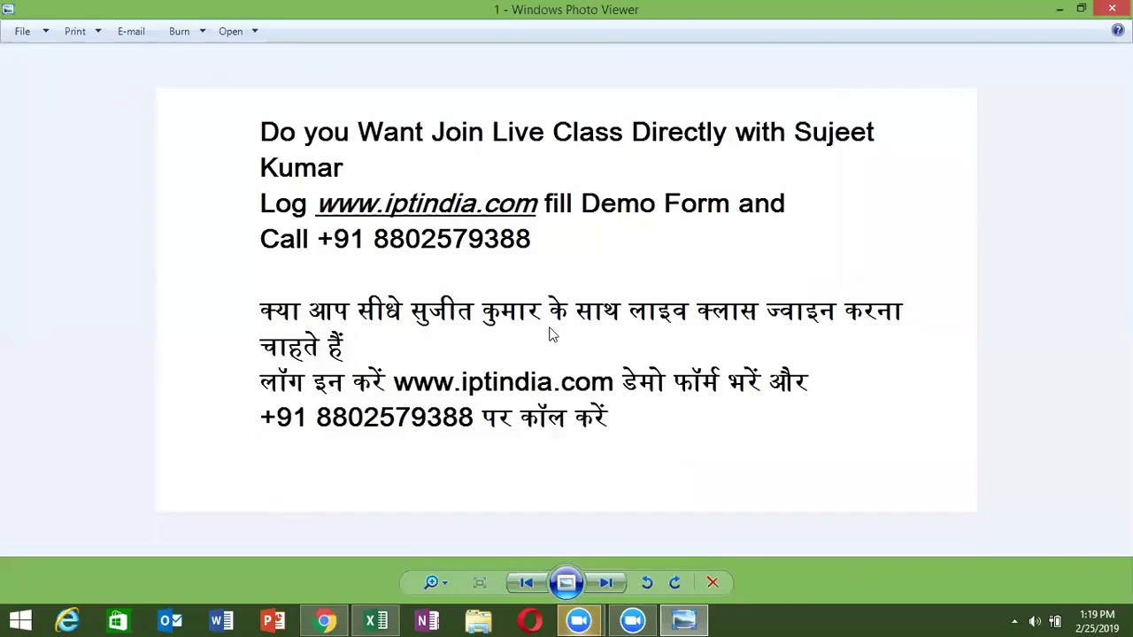
Advance to the pen-drive picture, then close Windows Photo Viewer.
key(Right)
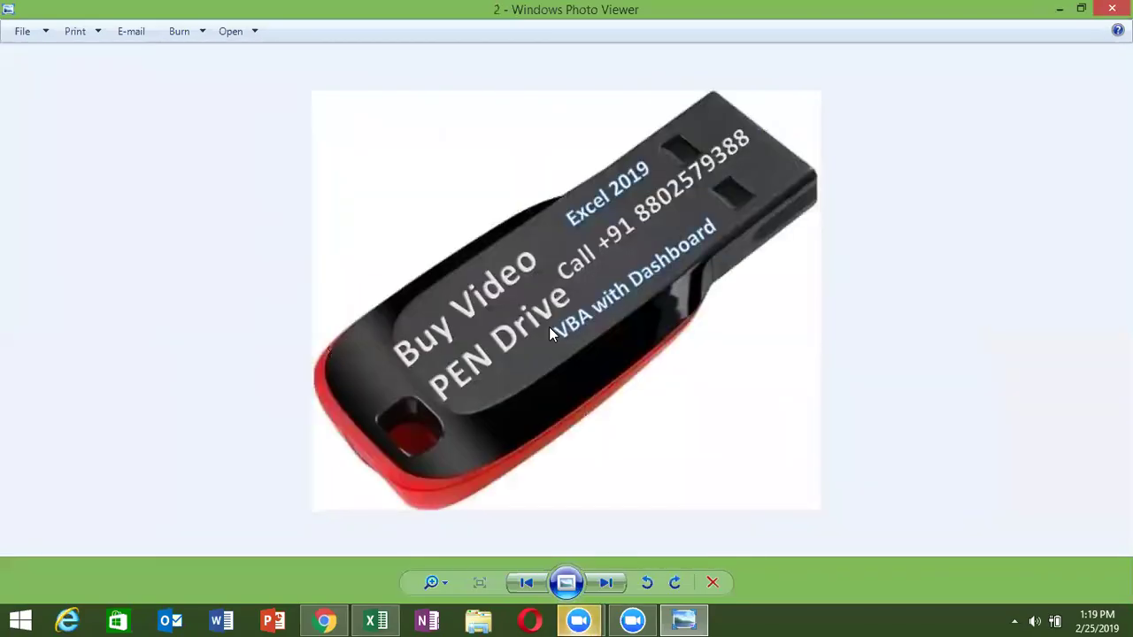
click(1109, 10)
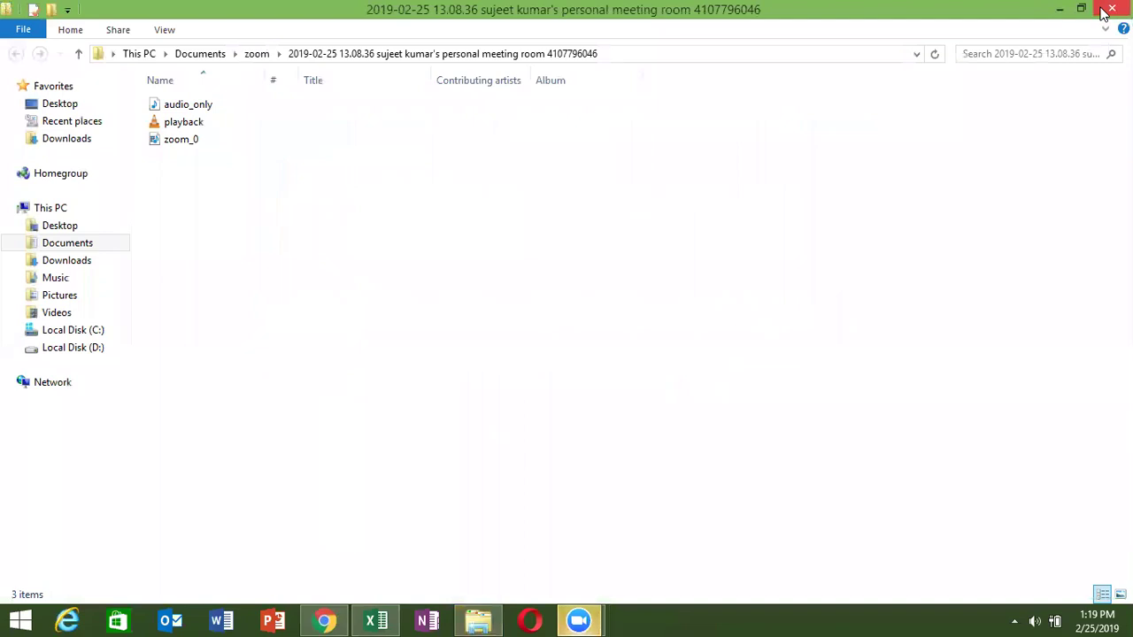
Close the File Explorer window showing the Zoom recording folder.
click(1108, 10)
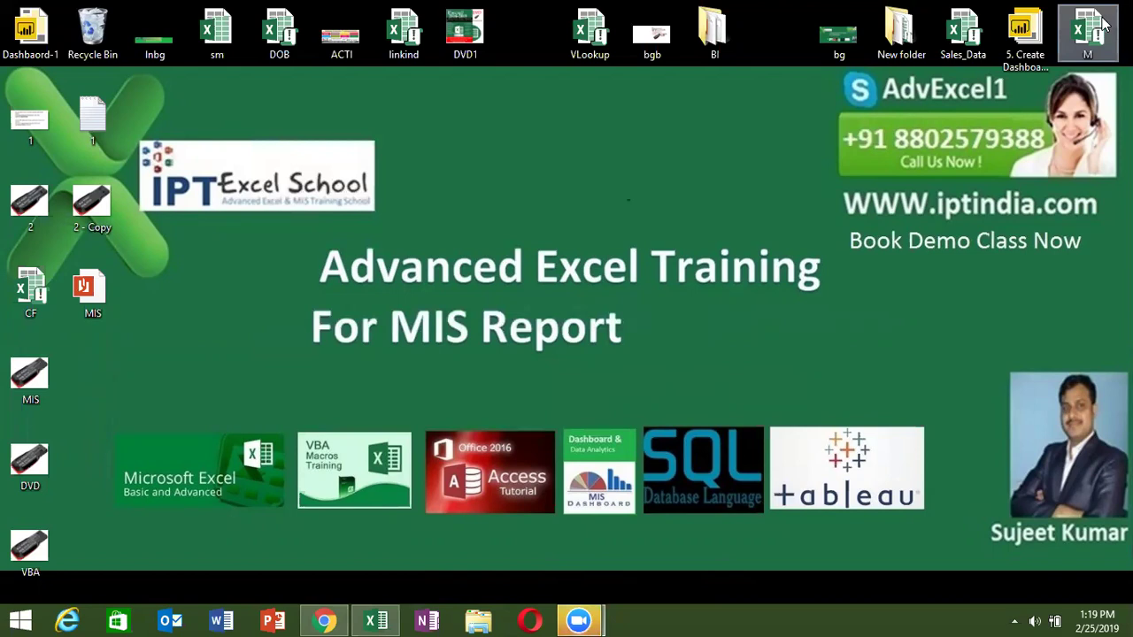
click(325, 620)
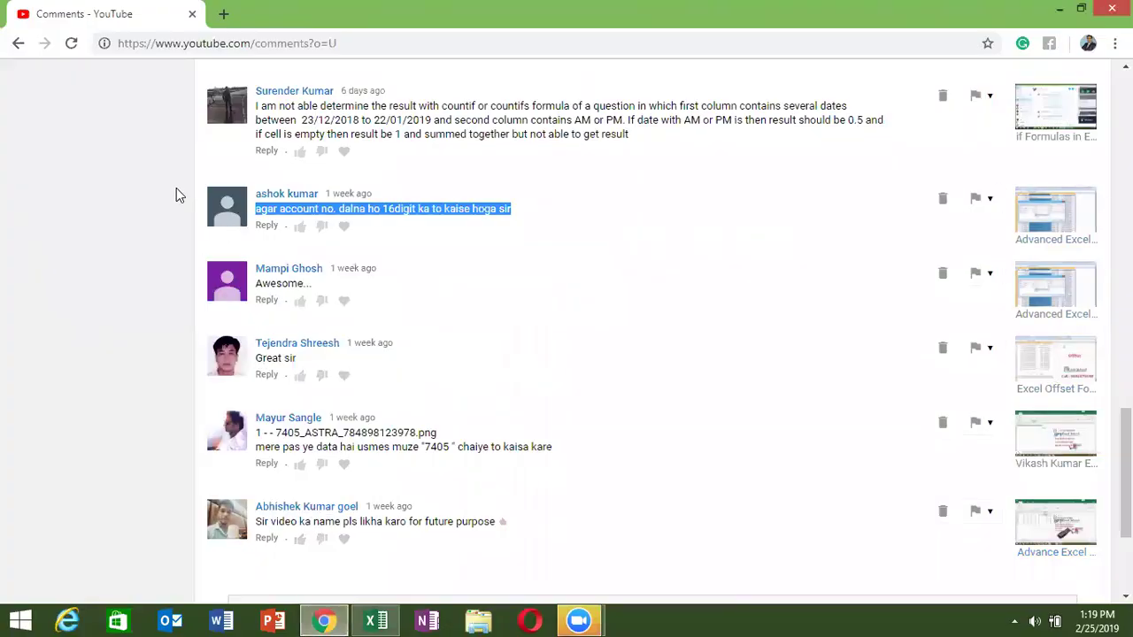
drag(256, 180, 292, 208)
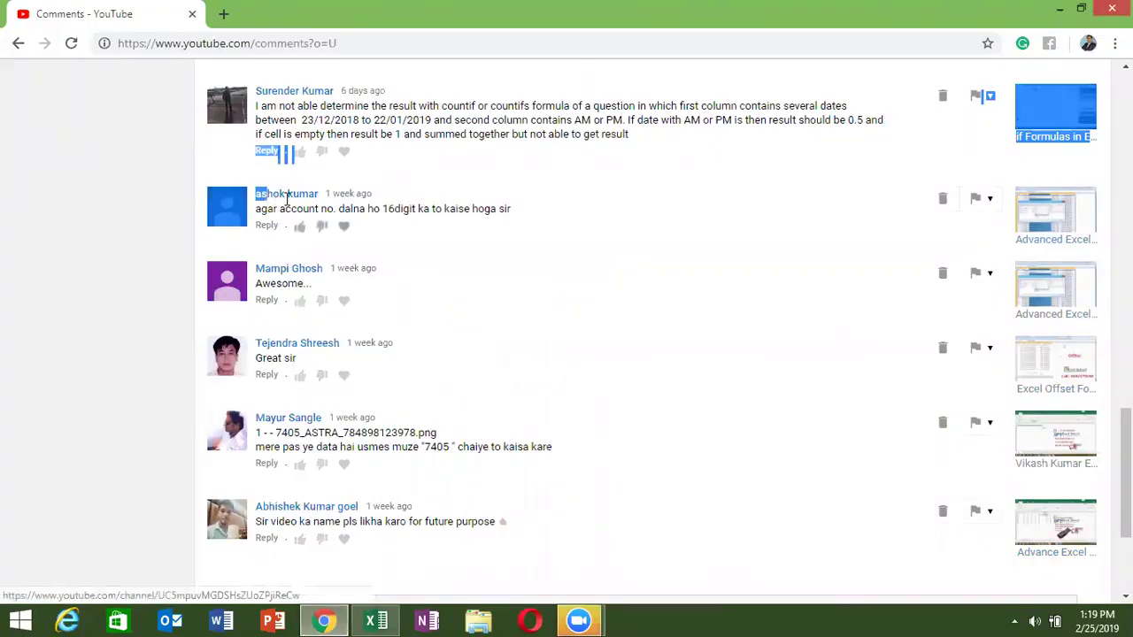
click(162, 201)
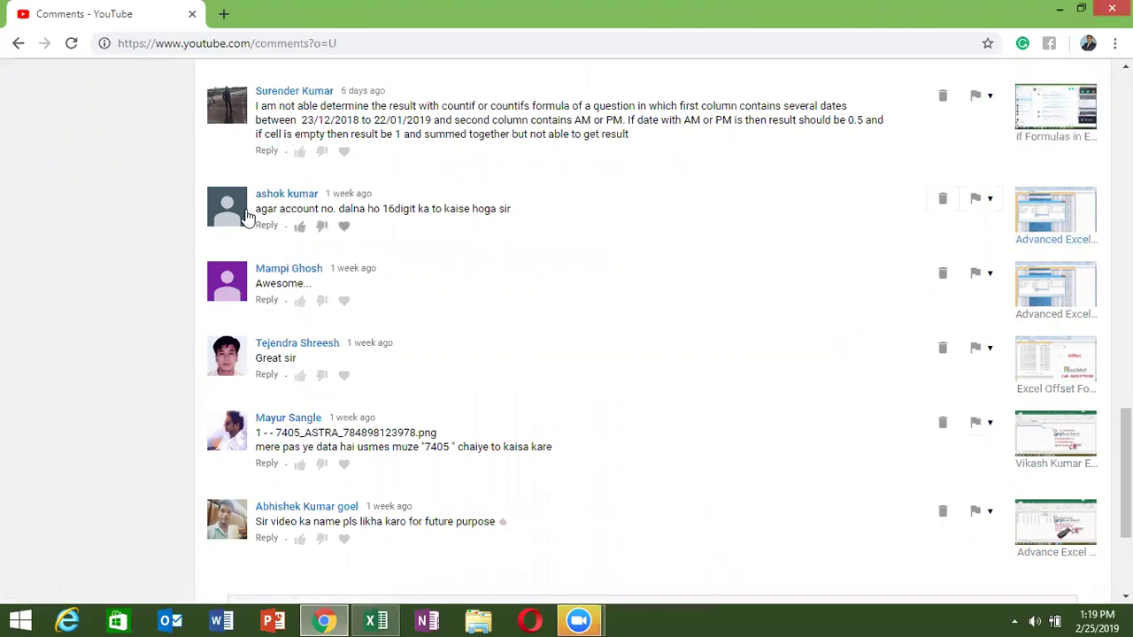
drag(255, 208, 363, 209)
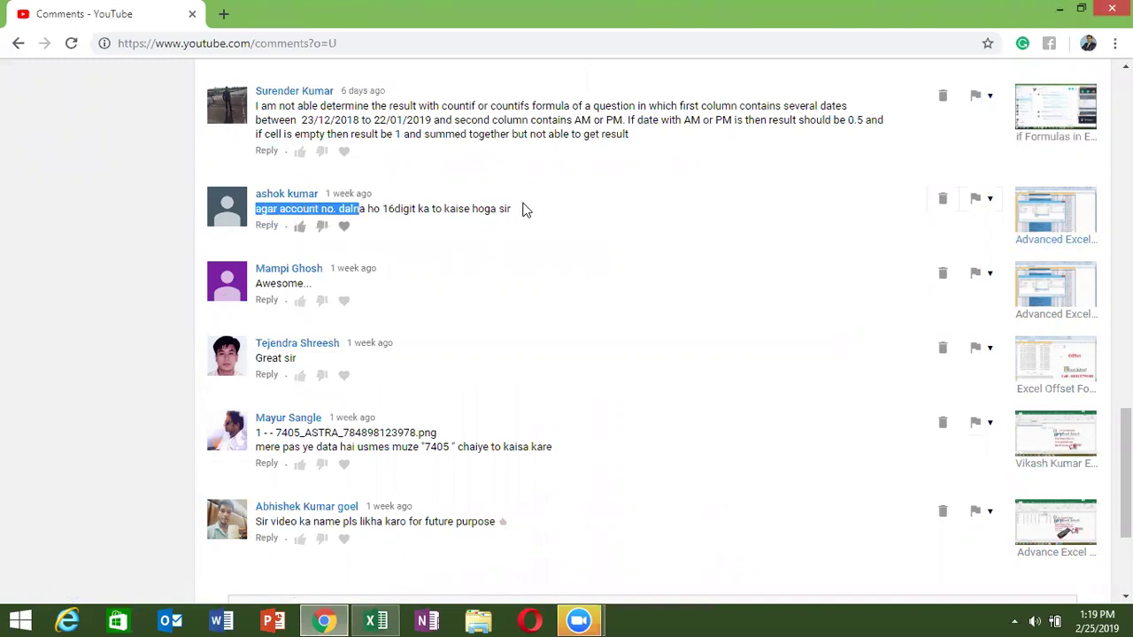
key(super+d)
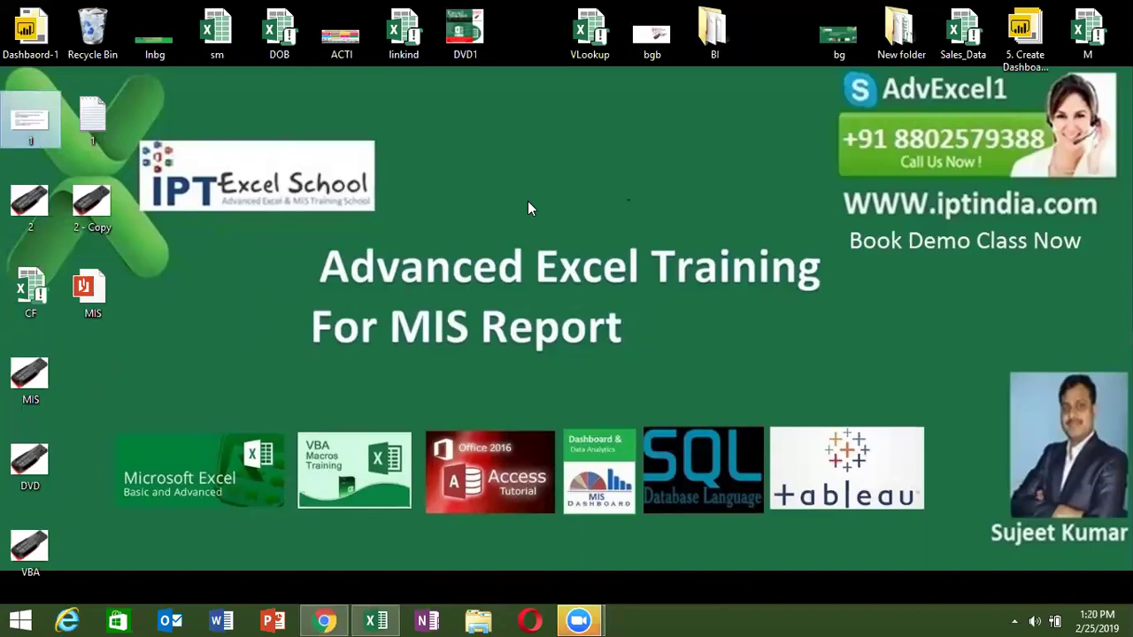
Bring the Countif workbook back from the taskbar and close it.
mouse_move(392, 618)
click(382, 459)
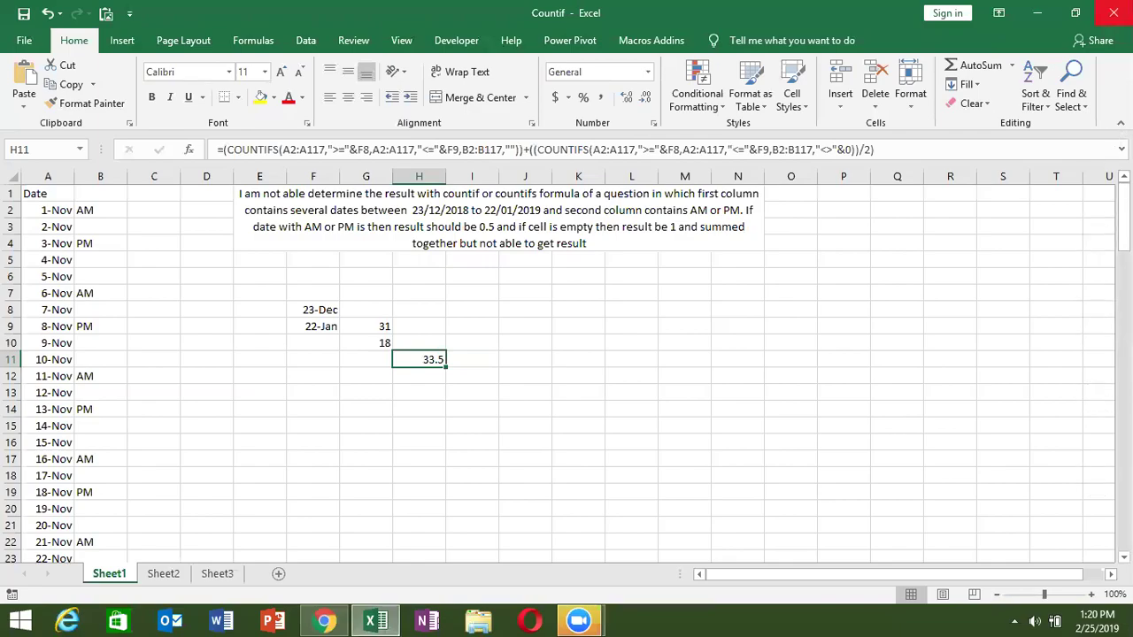
click(1113, 12)
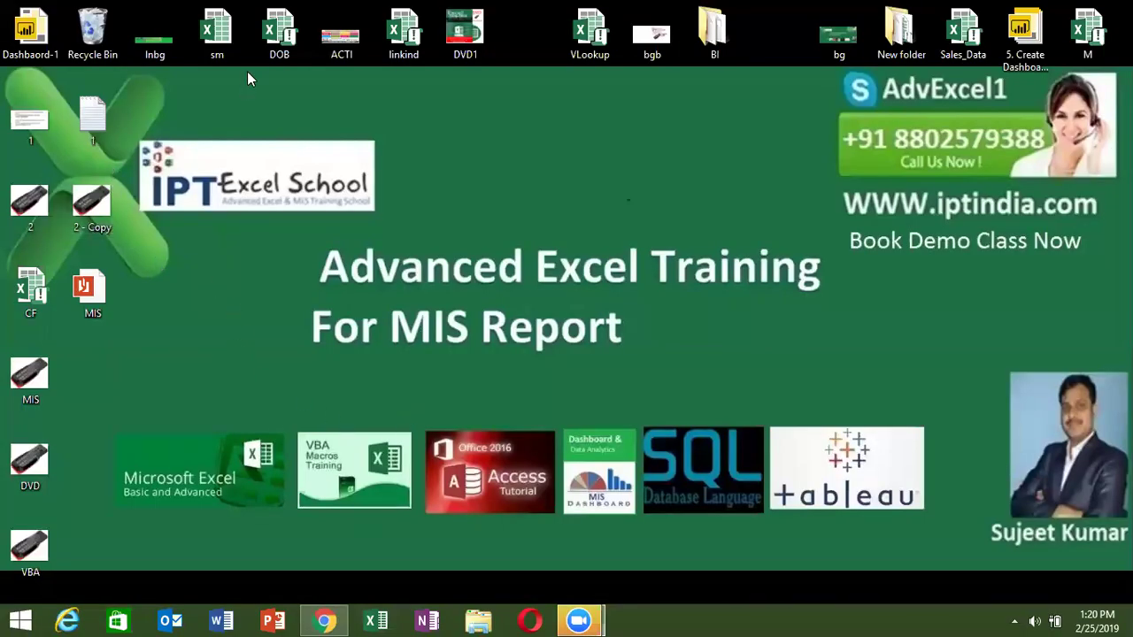
Search the Start screen for 'excel' and launch Excel from the results.
key(super)
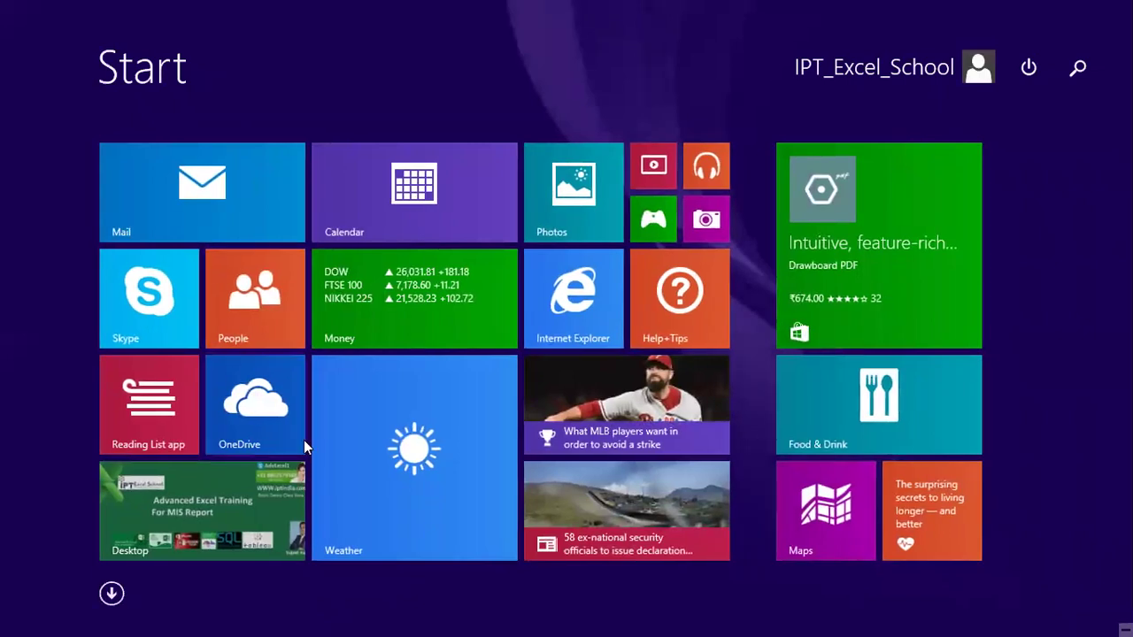
text(chrome)
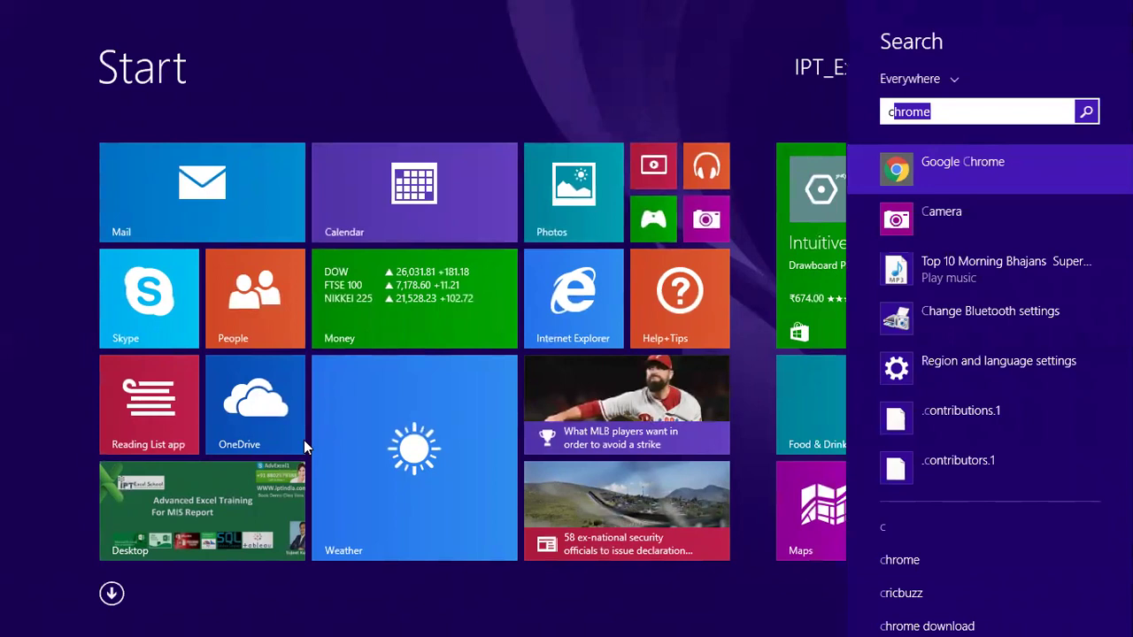
key(BackSpace)
key(BackSpace)
text(excel)
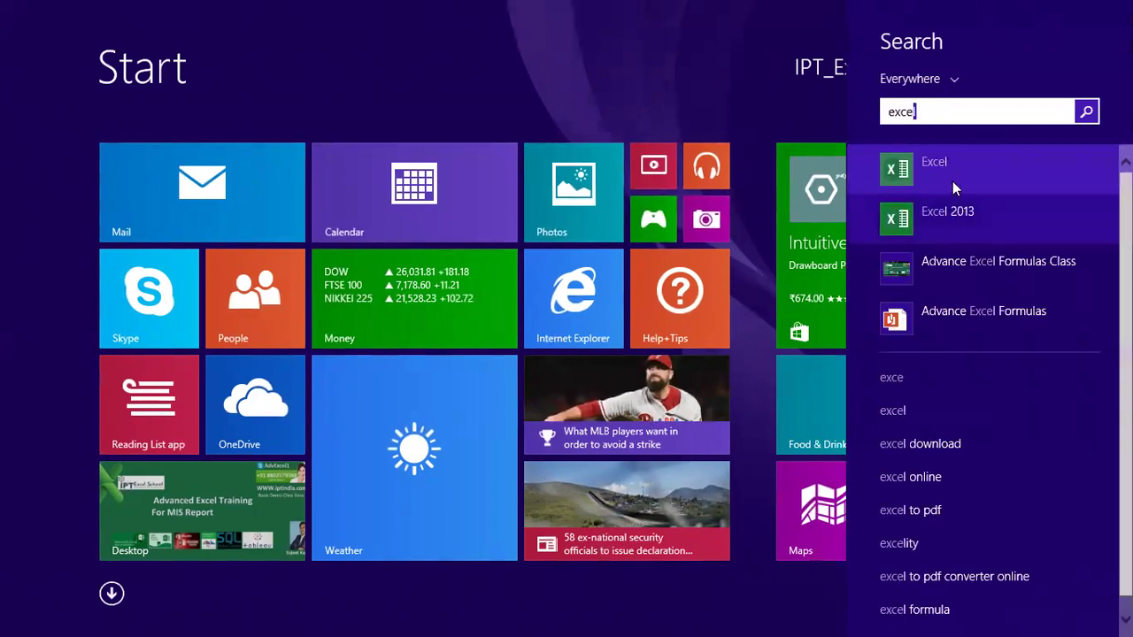
click(952, 181)
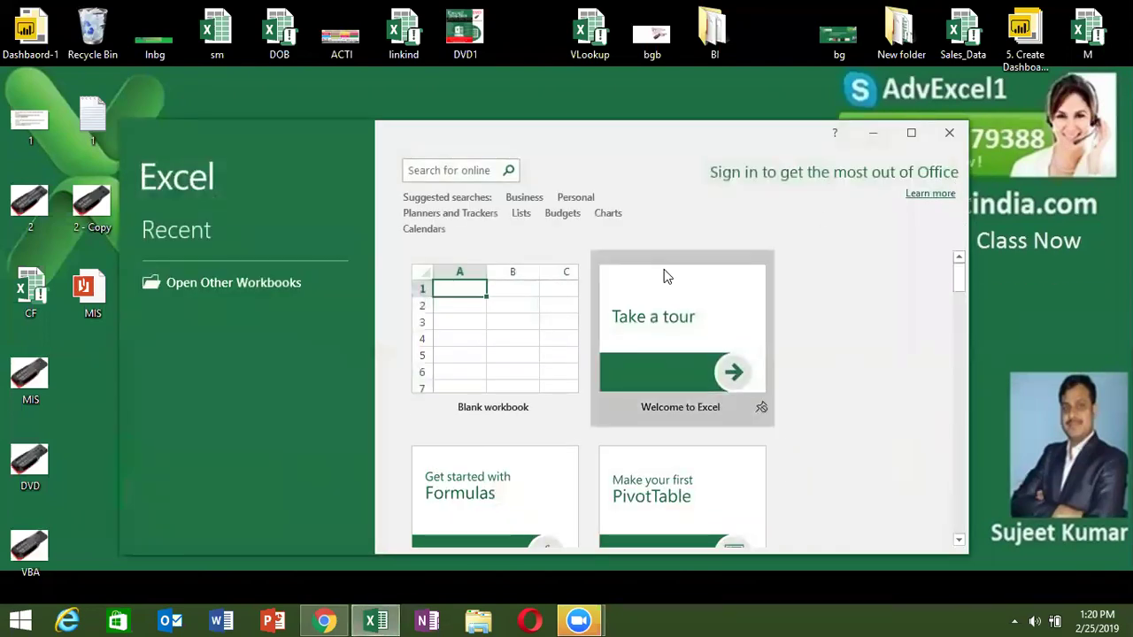
Maximize Excel, open the recent CF workbook, and add a new Sheet4.
click(915, 132)
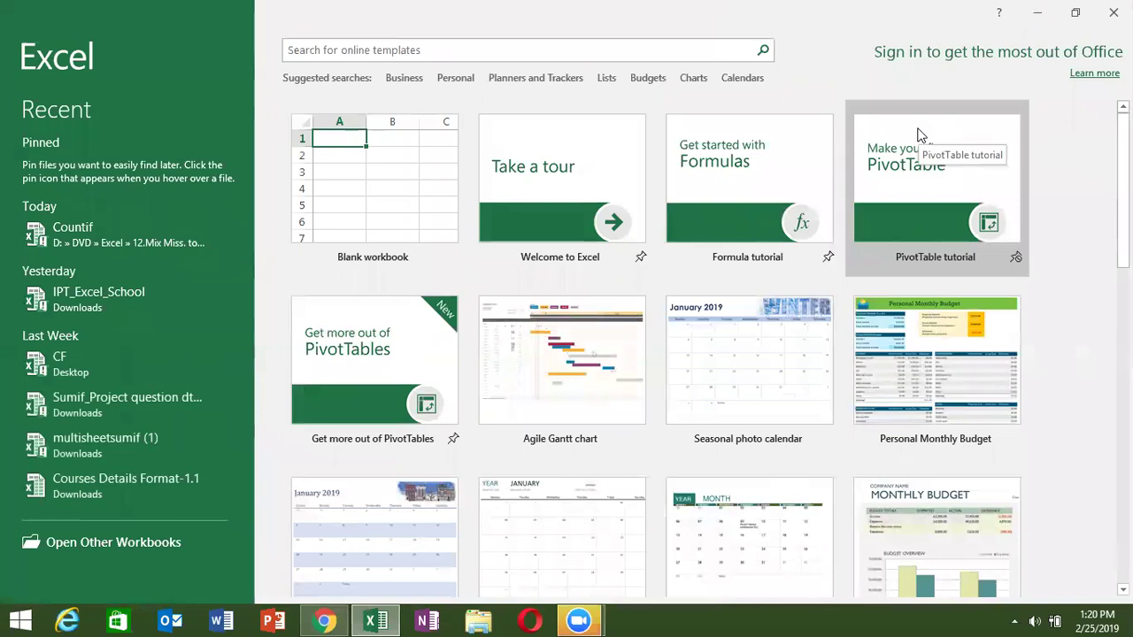
click(64, 365)
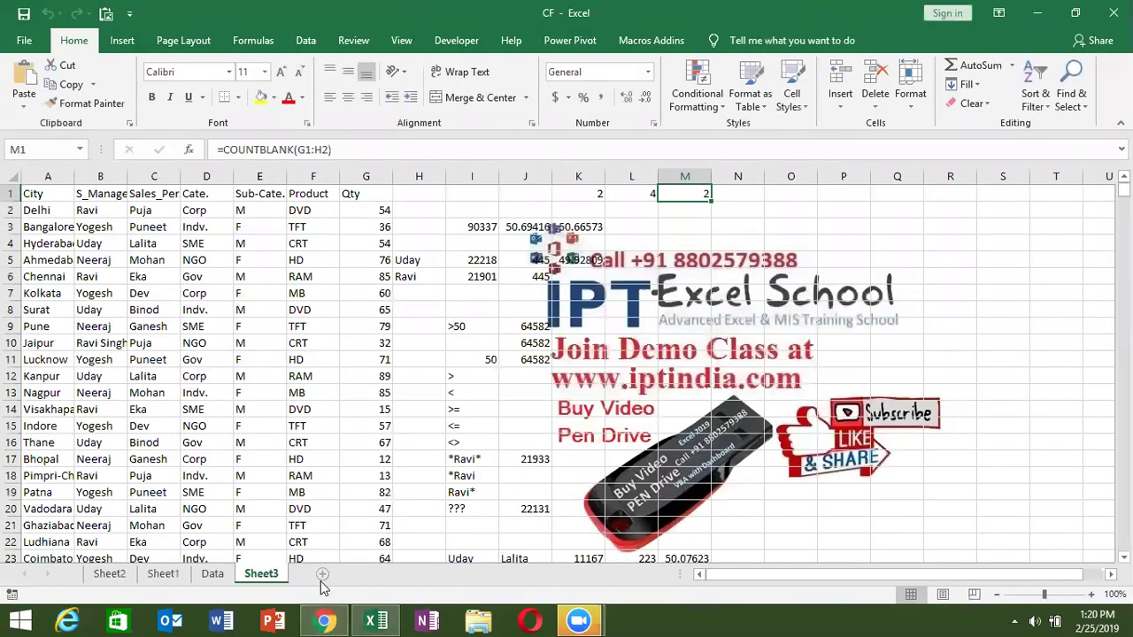
click(322, 575)
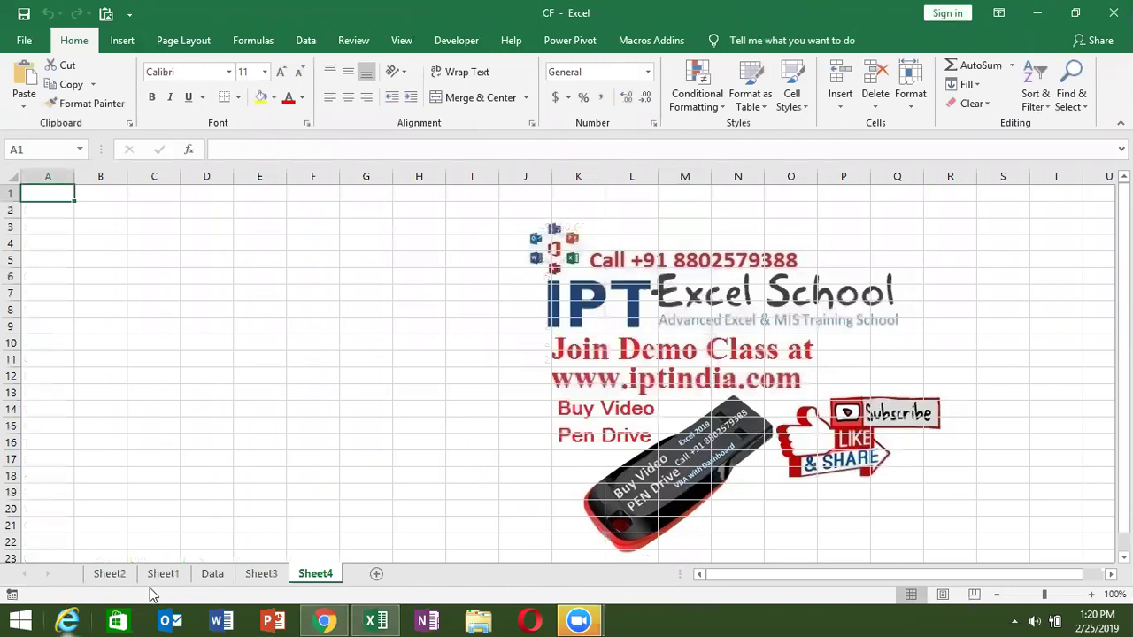
Check the account-number question in the YouTube comments, then begin editing cell A1.
click(60, 225)
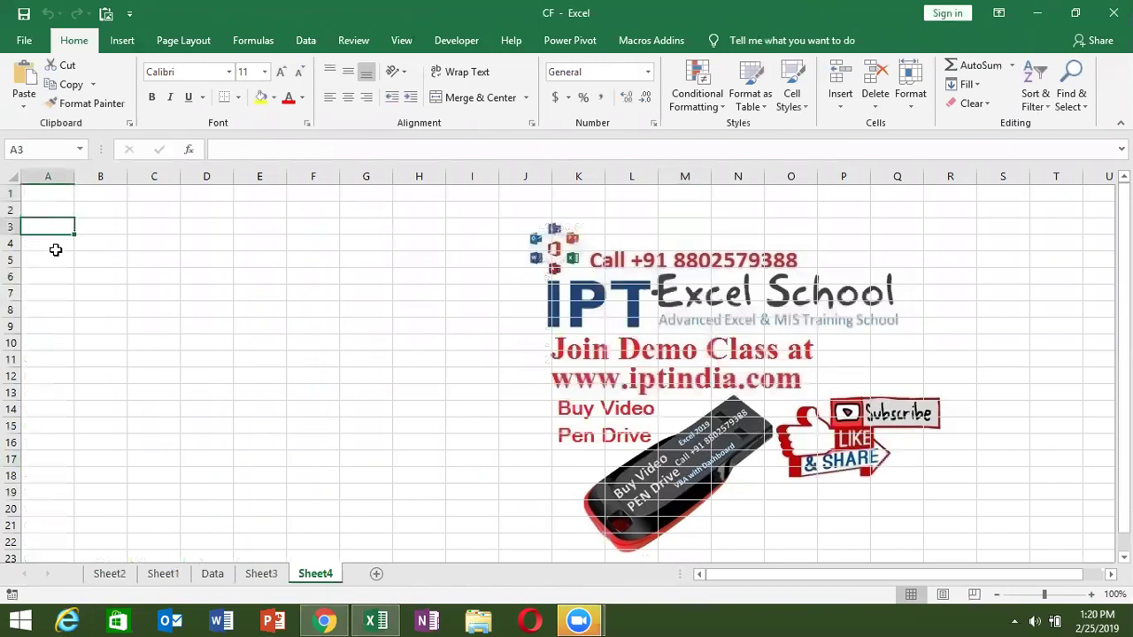
key(alt+Tab)
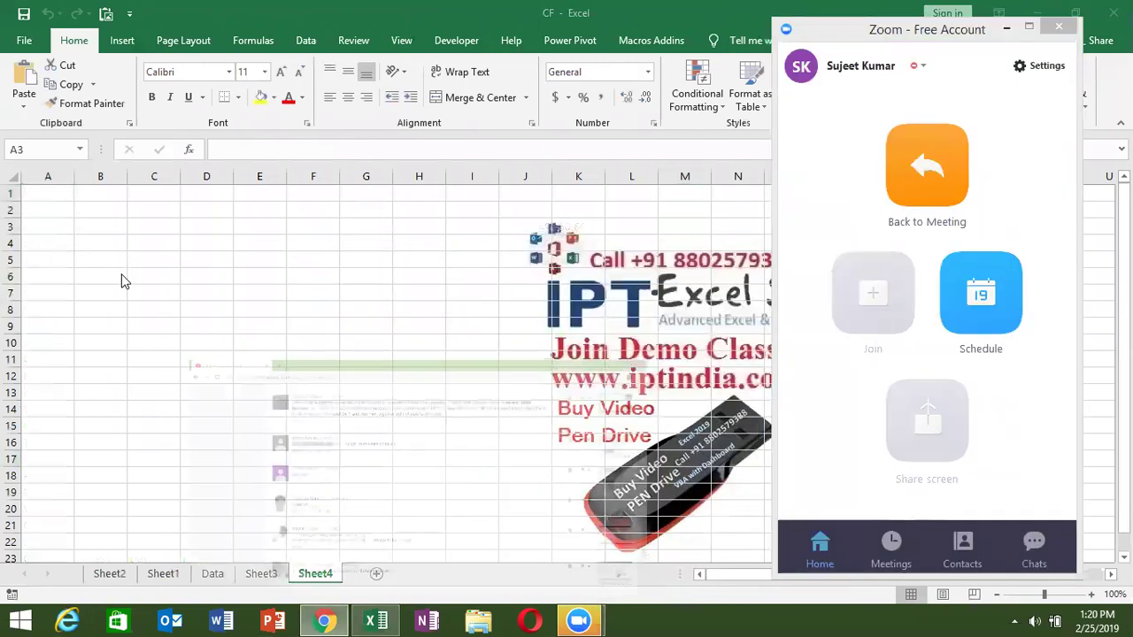
triple_click(459, 210)
key(alt+Tab)
double_click(65, 195)
text(123456789)
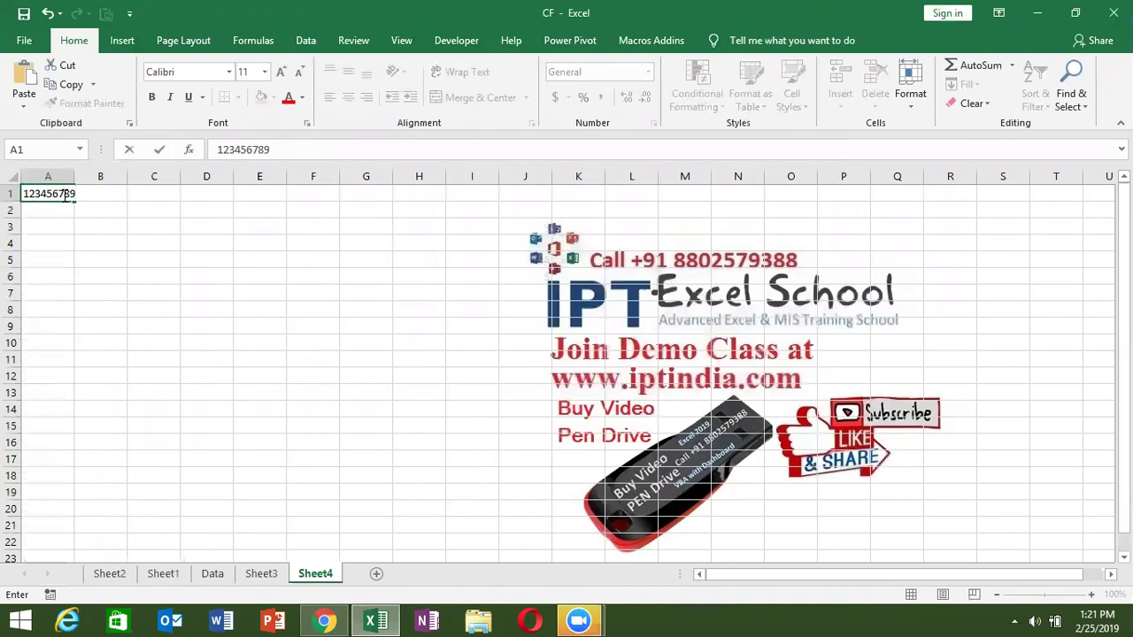
text(1)
key(Return)
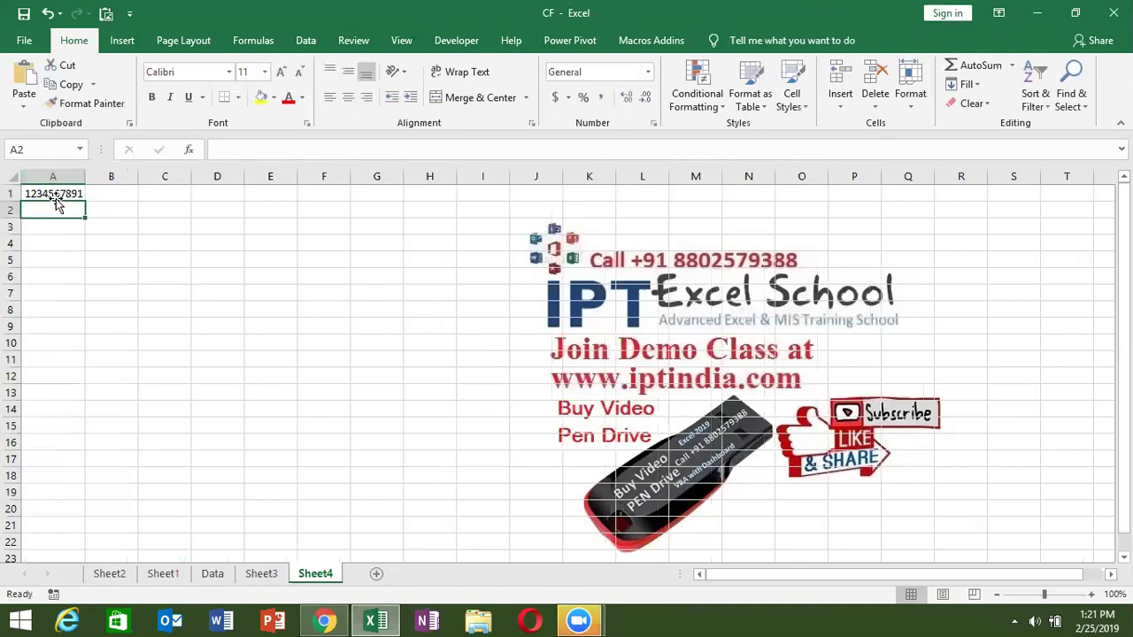
click(55, 194)
click(336, 146)
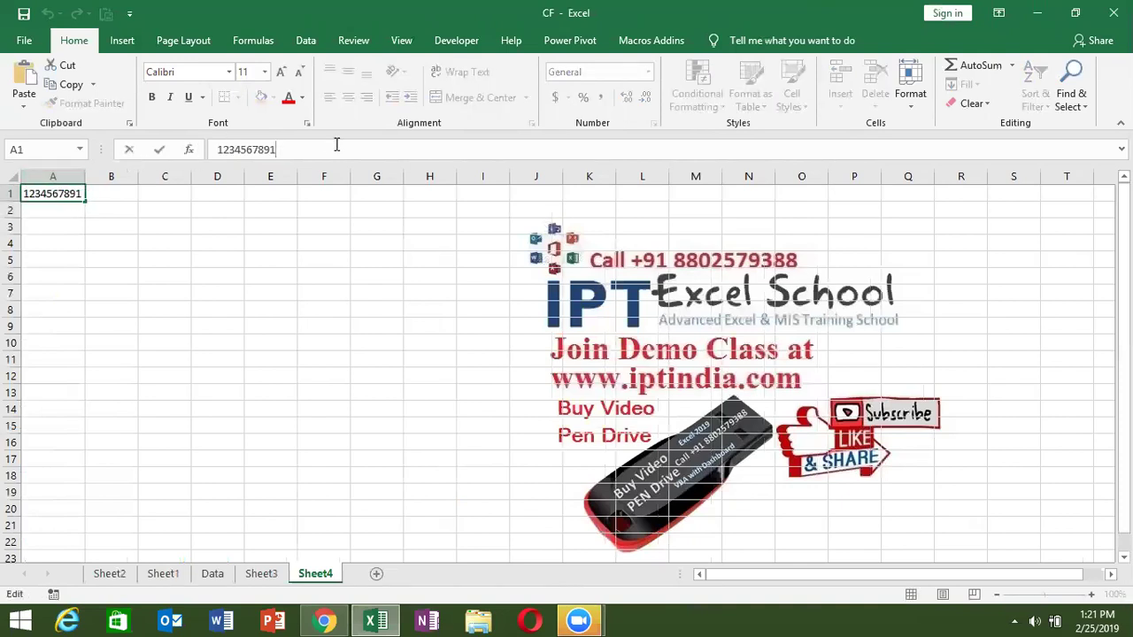
text(1)
key(Return)
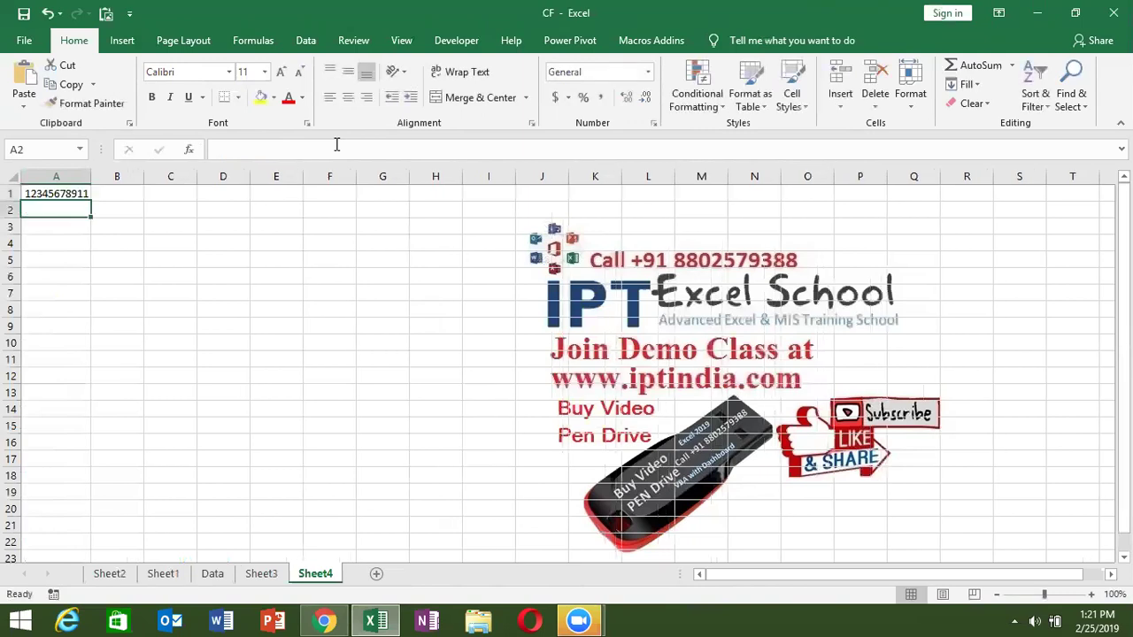
key(Up)
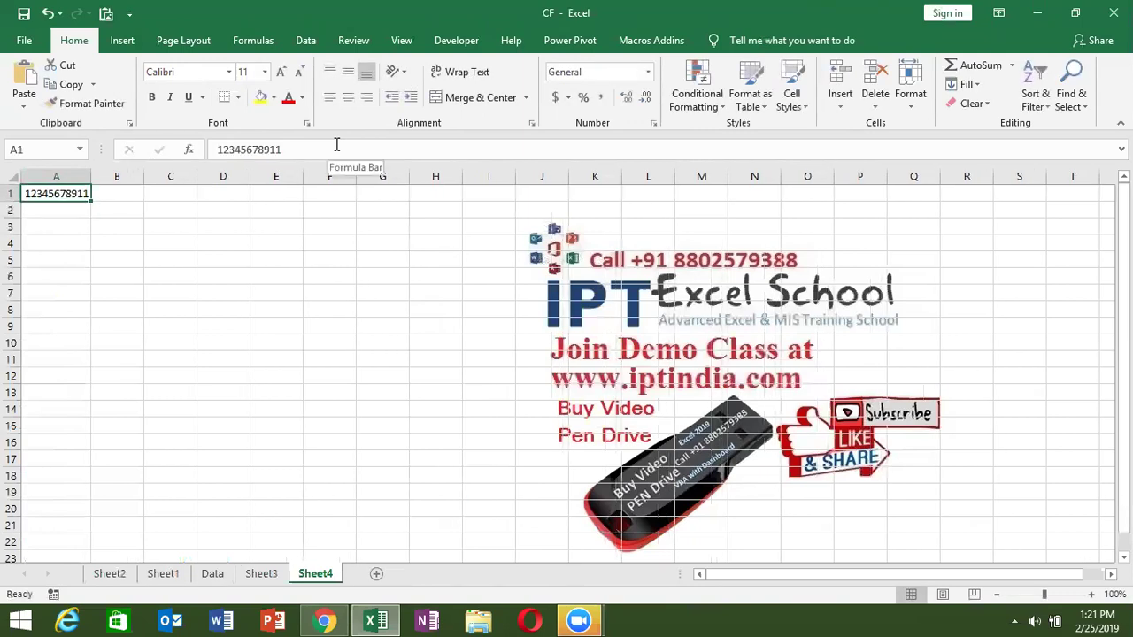
click(336, 146)
text(2)
key(Return)
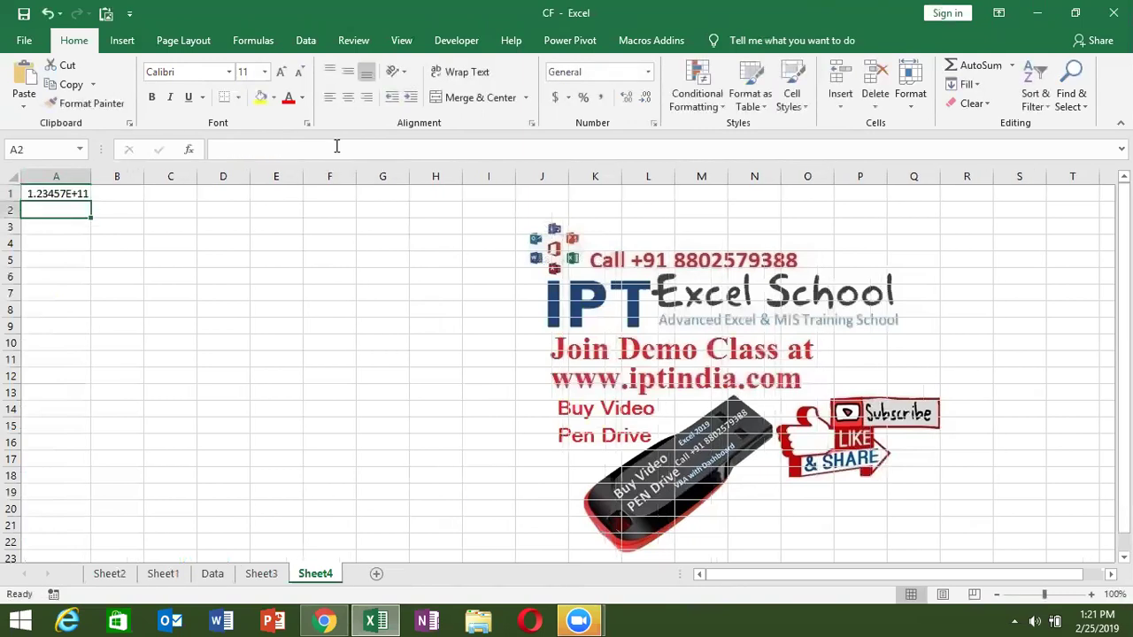
click(49, 192)
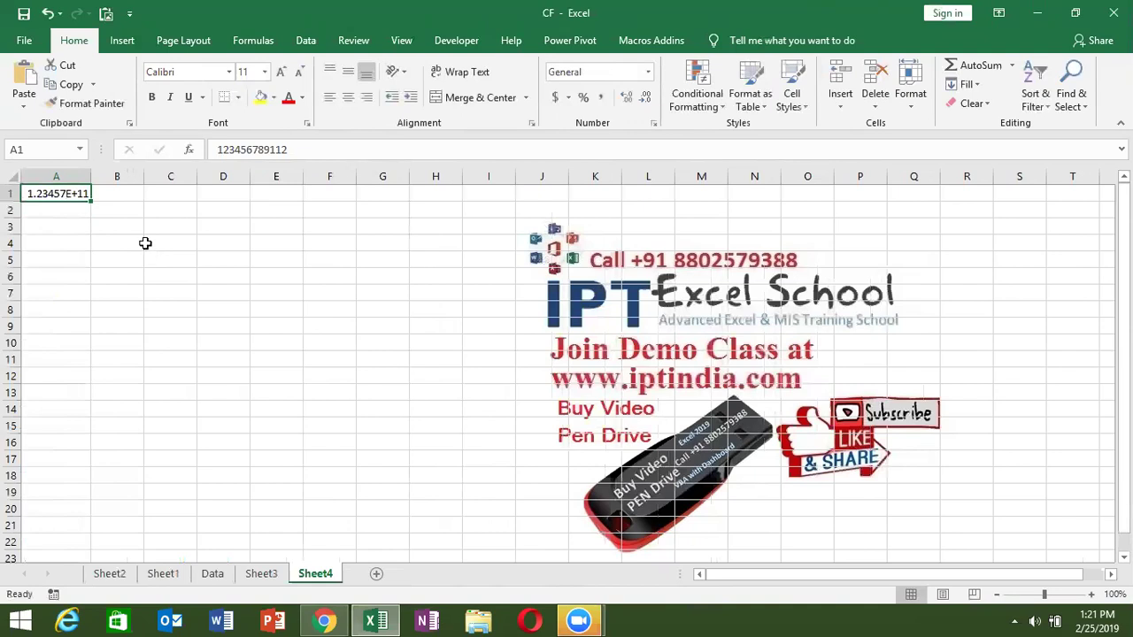
Widen column A and give A1 the custom number format 0 via Format Cells.
drag(98, 171, 119, 171)
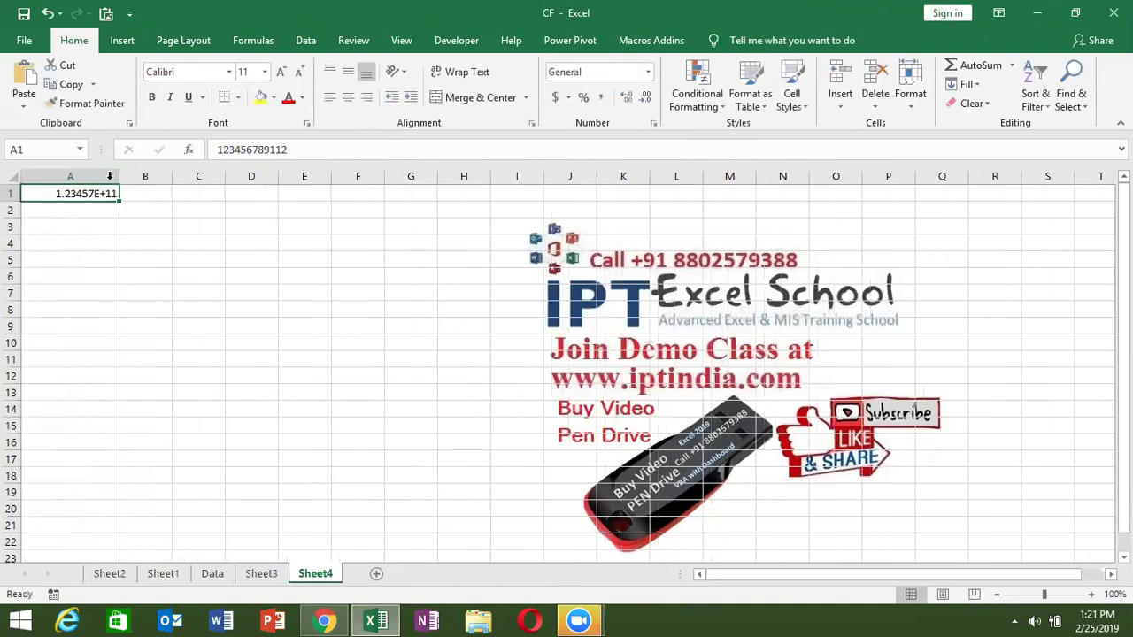
right_click(97, 189)
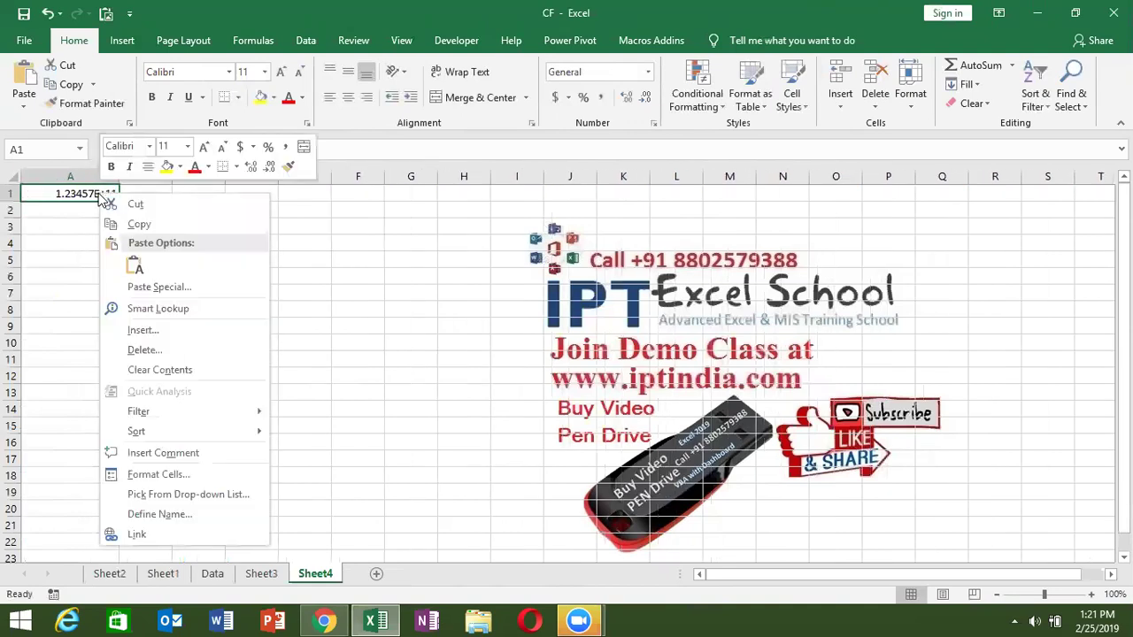
click(172, 475)
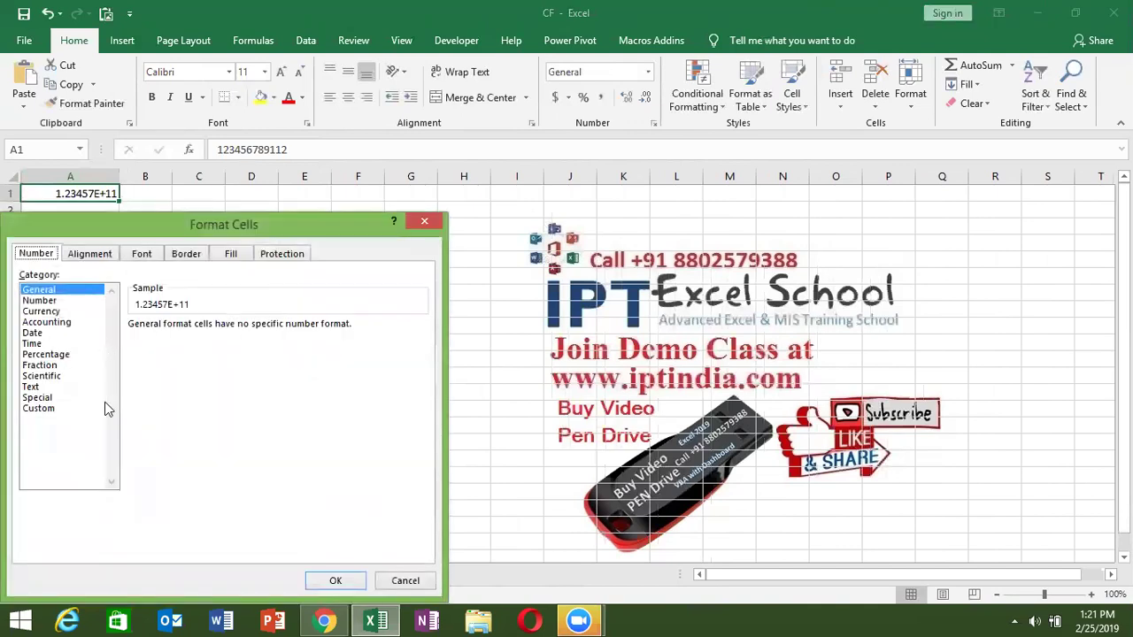
click(53, 408)
double_click(166, 338)
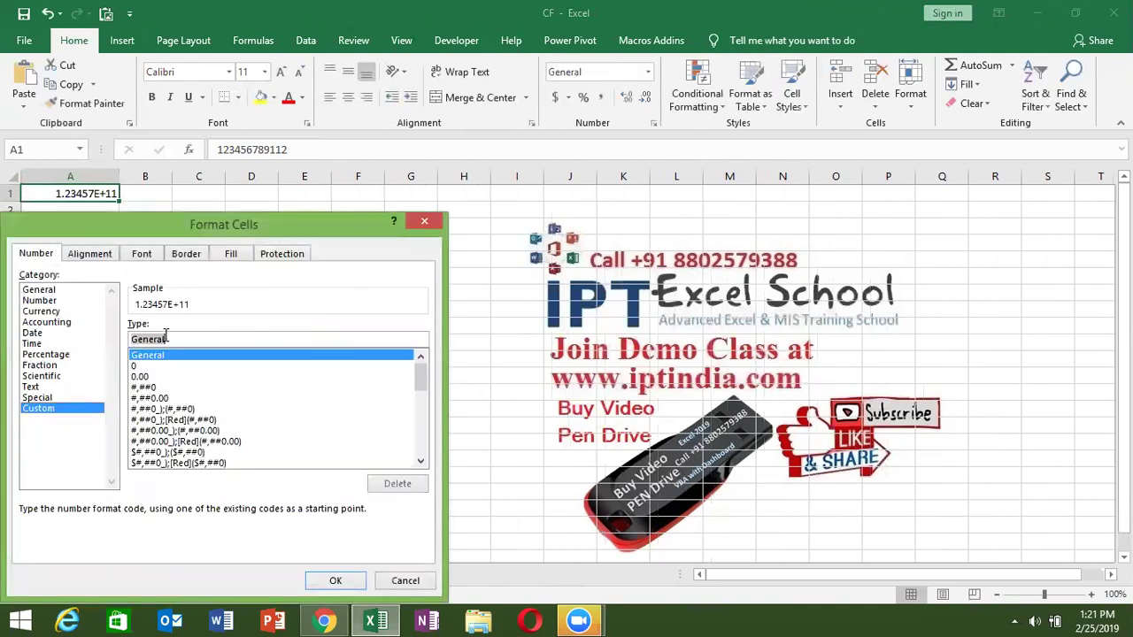
text(0)
key(Return)
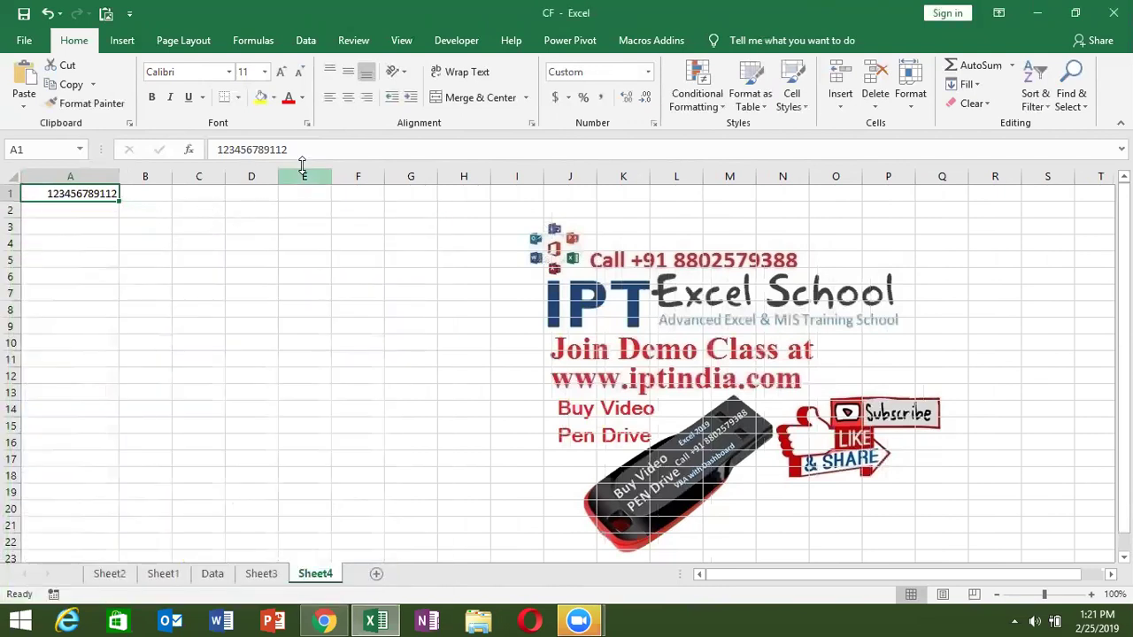
click(305, 150)
text(654)
key(Return)
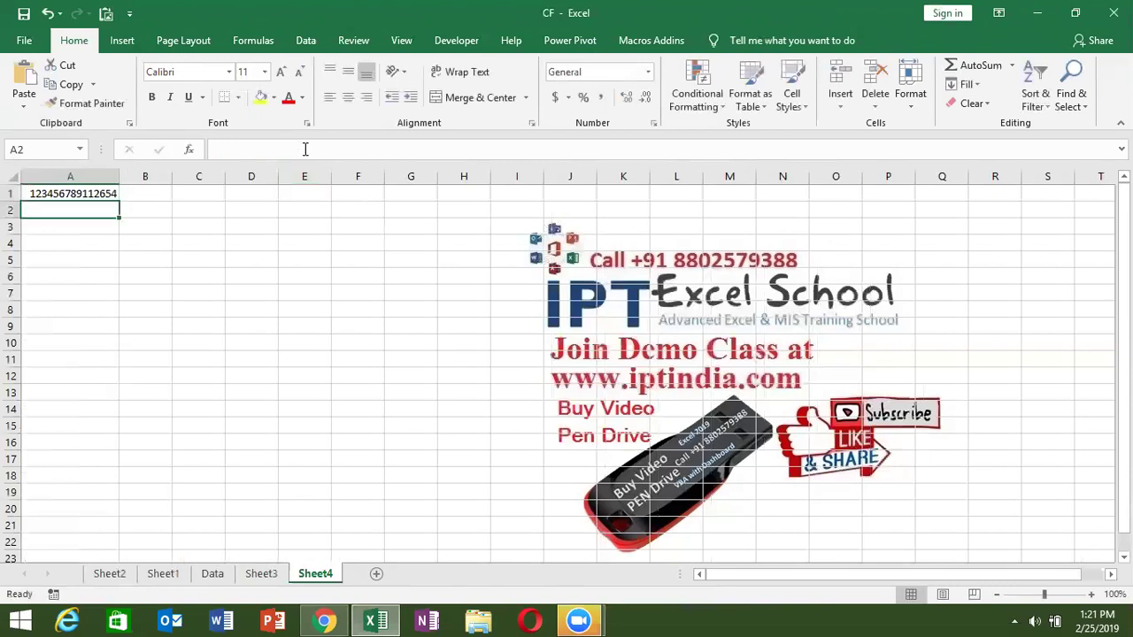
key(Up)
click(304, 149)
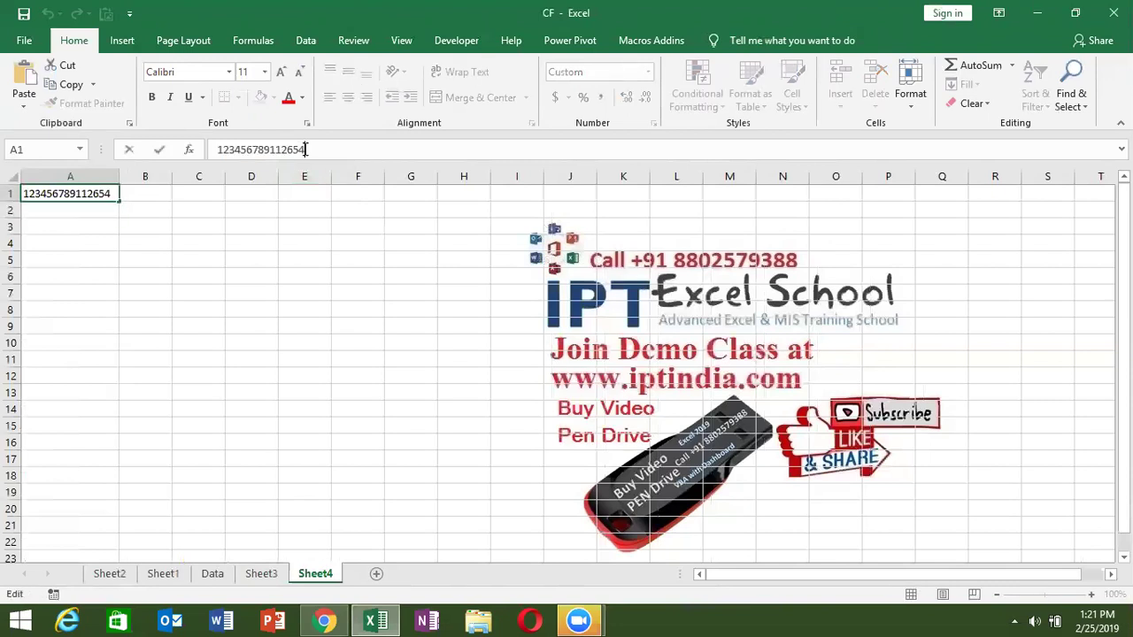
text(0)
key(Return)
key(Up)
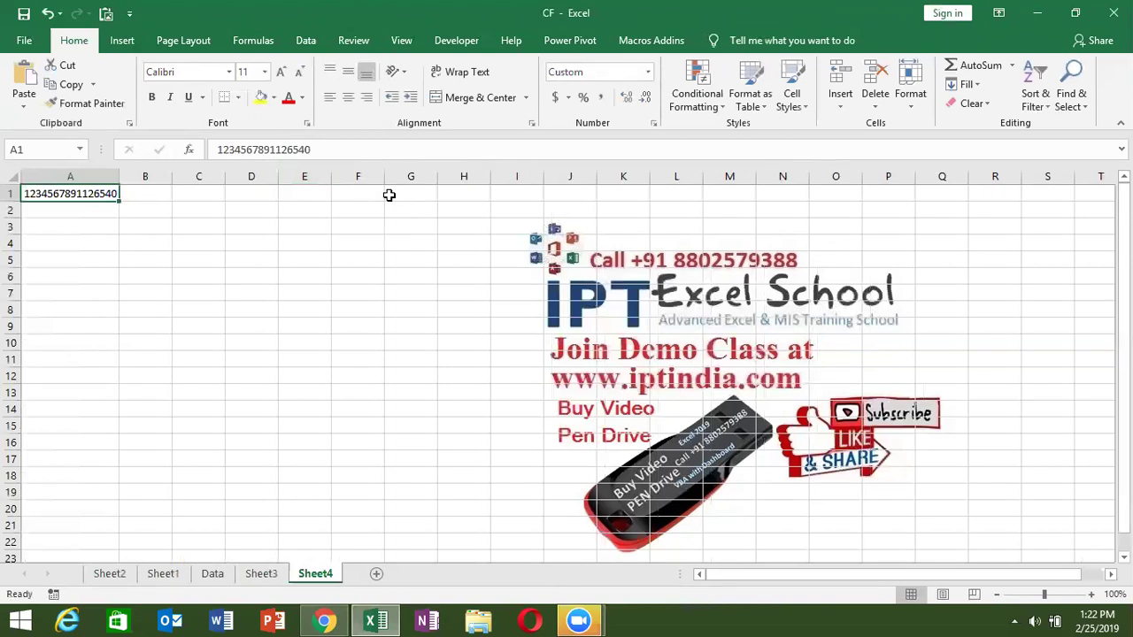
key(Down)
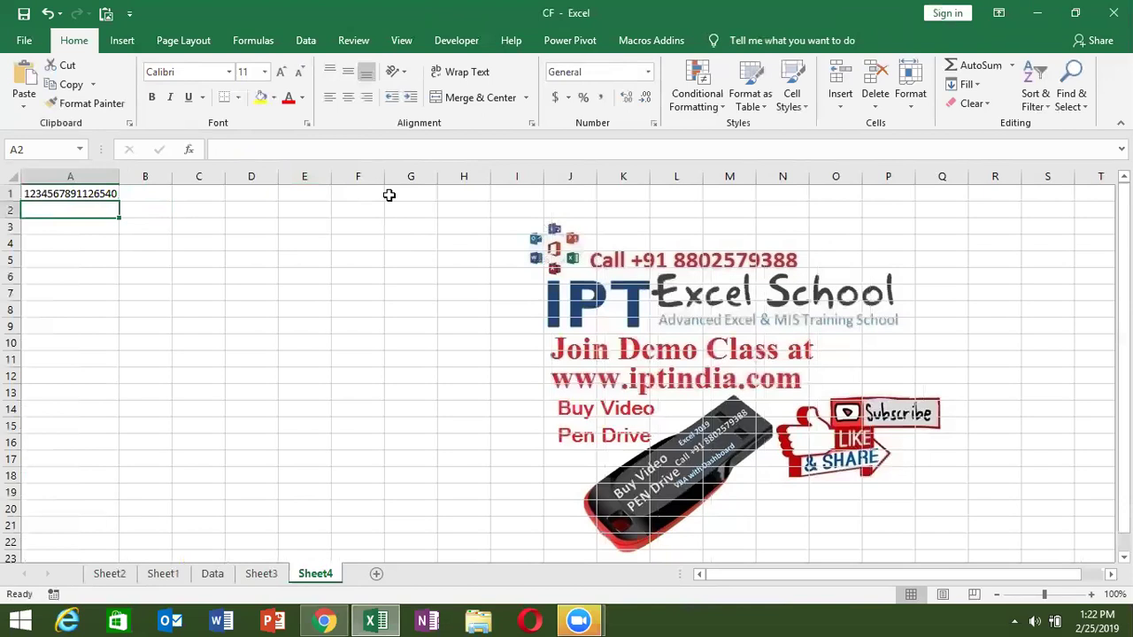
text('123456789123654468651634165465465465486)
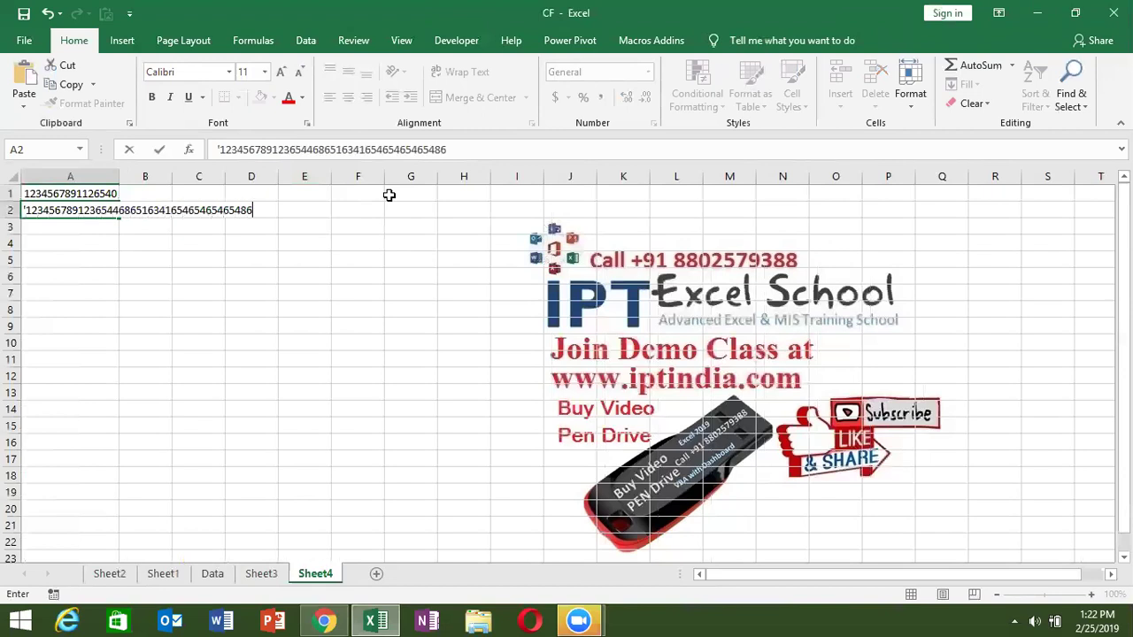
key(Return)
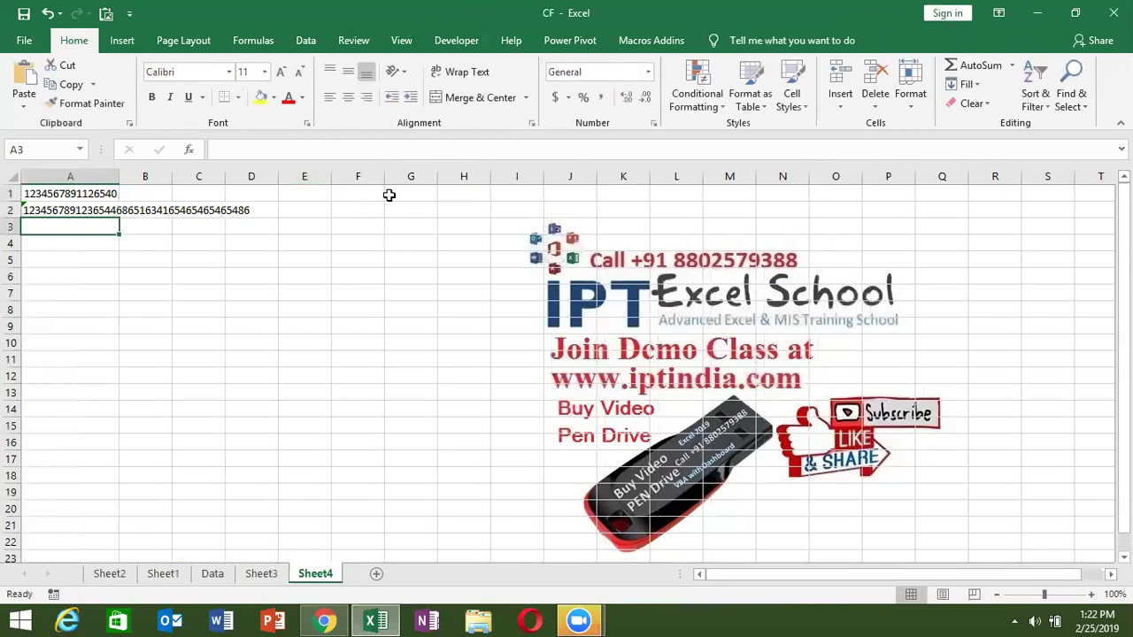
Select column F and apply the Text category in Format Cells.
click(364, 178)
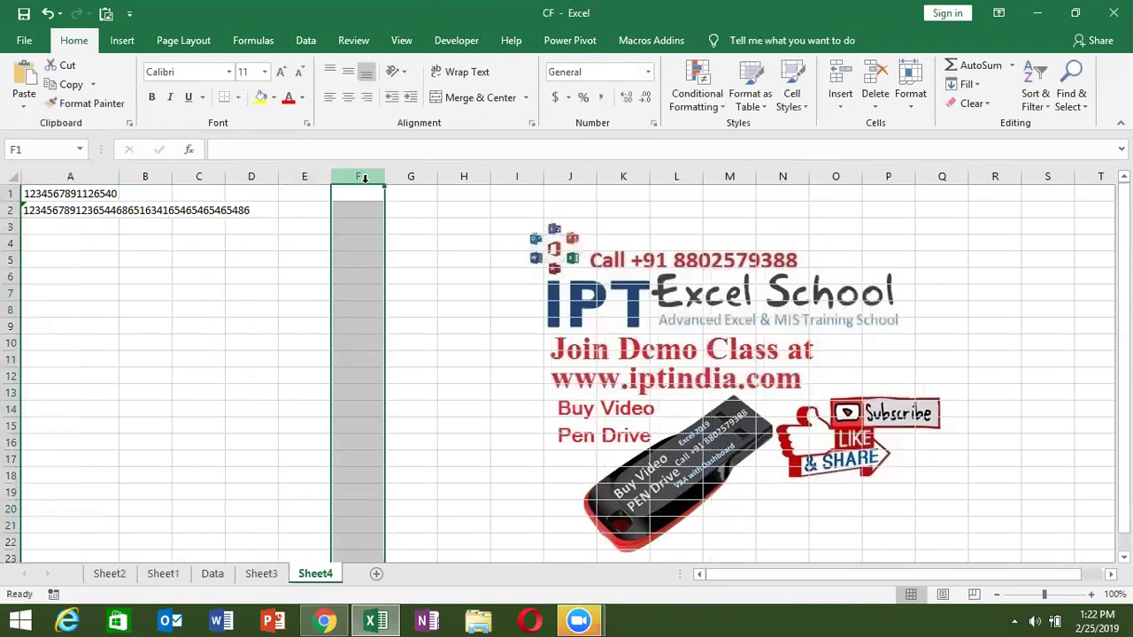
right_click(364, 178)
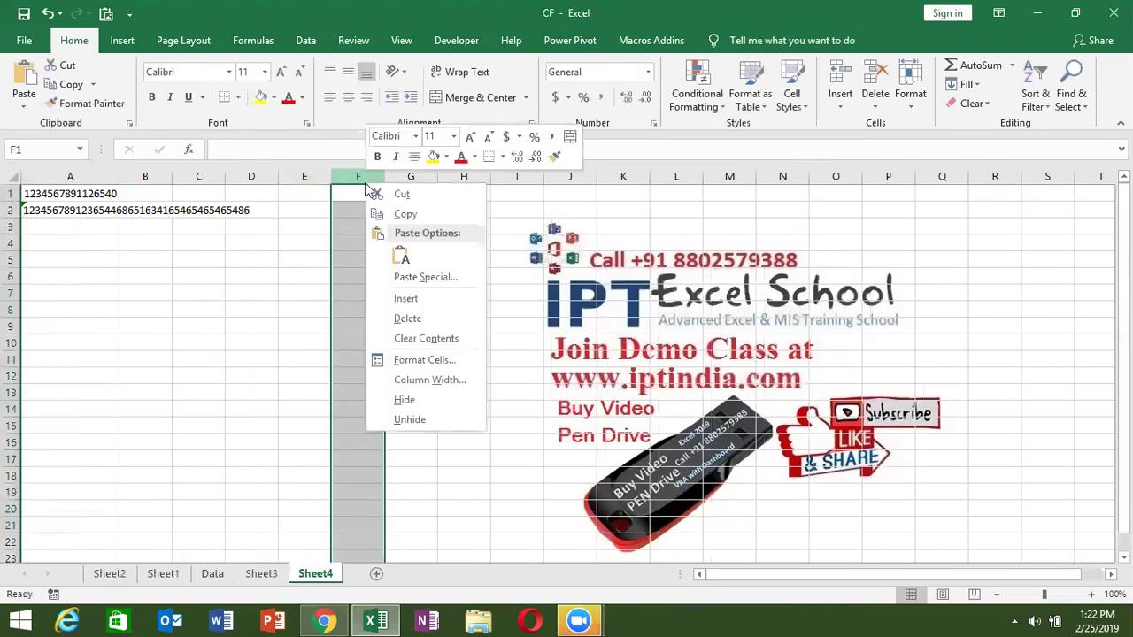
click(404, 359)
click(222, 345)
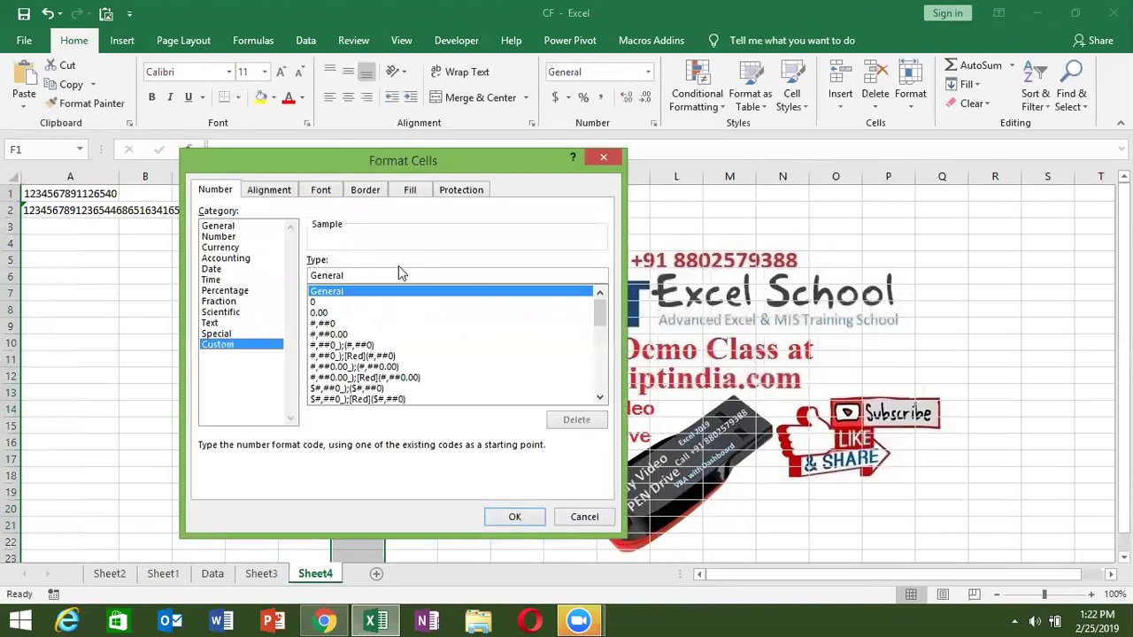
double_click(393, 276)
click(203, 325)
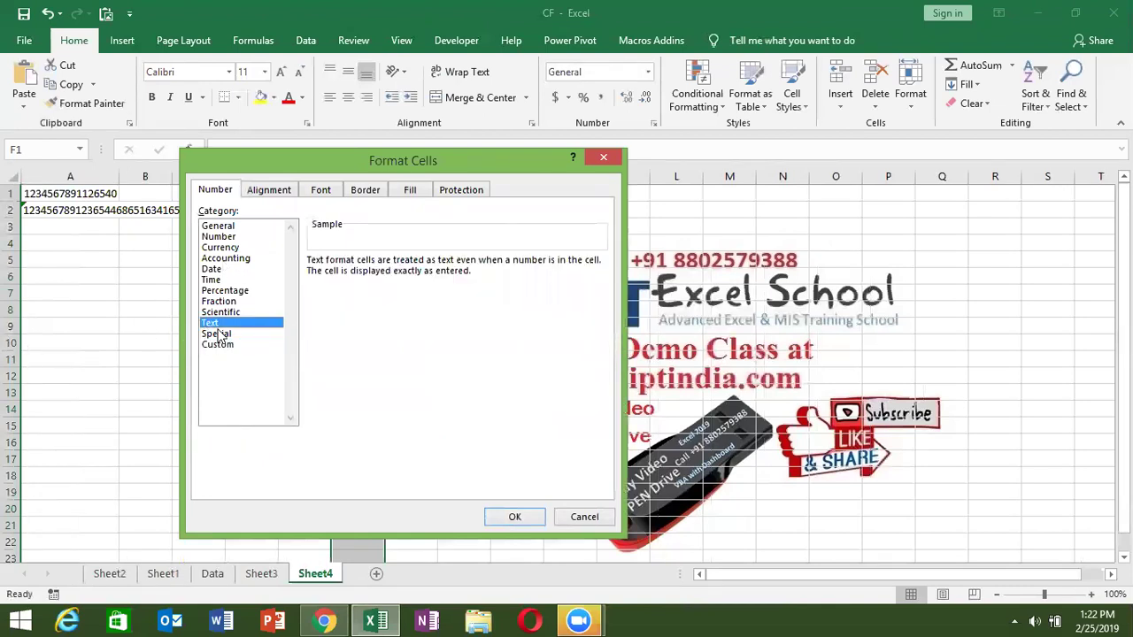
click(535, 520)
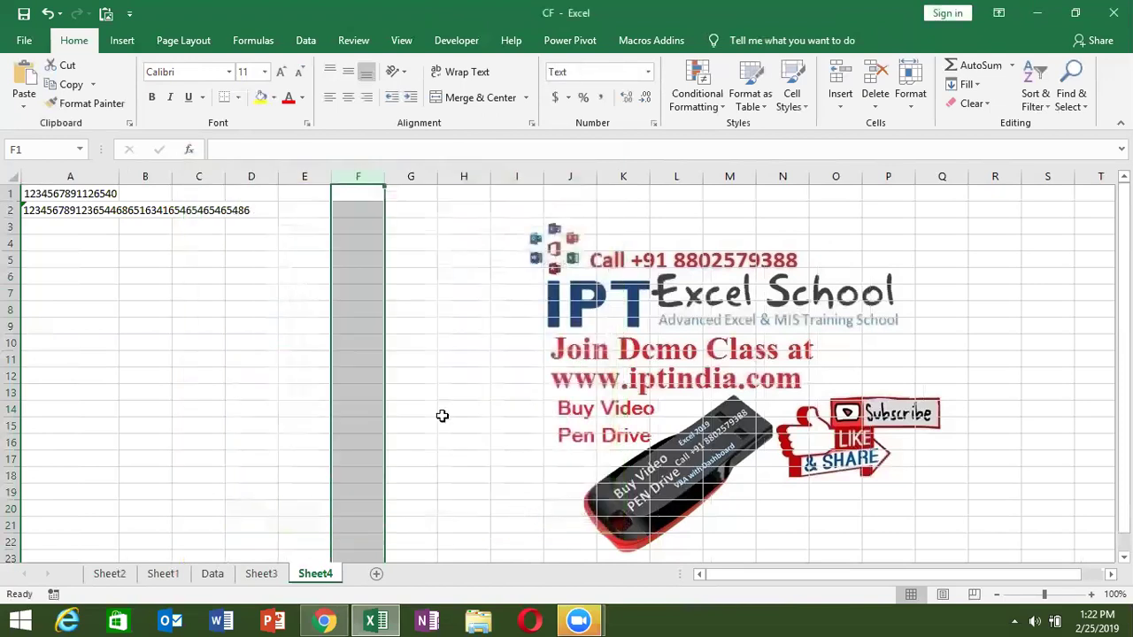
click(355, 194)
text(16546)
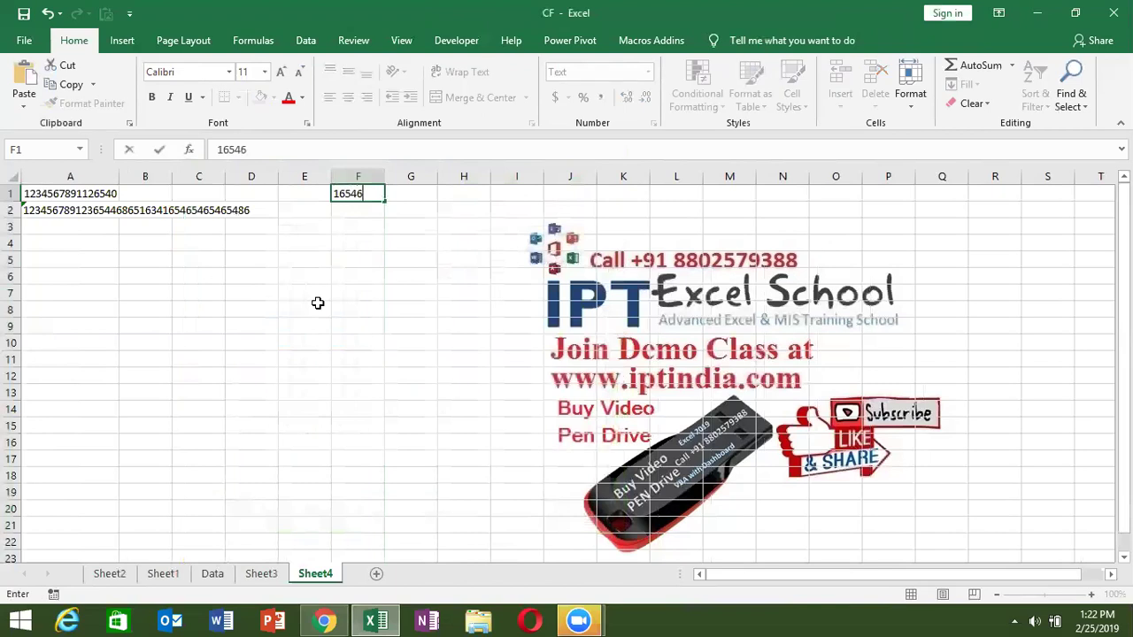
text(54651361654651635465)
key(Return)
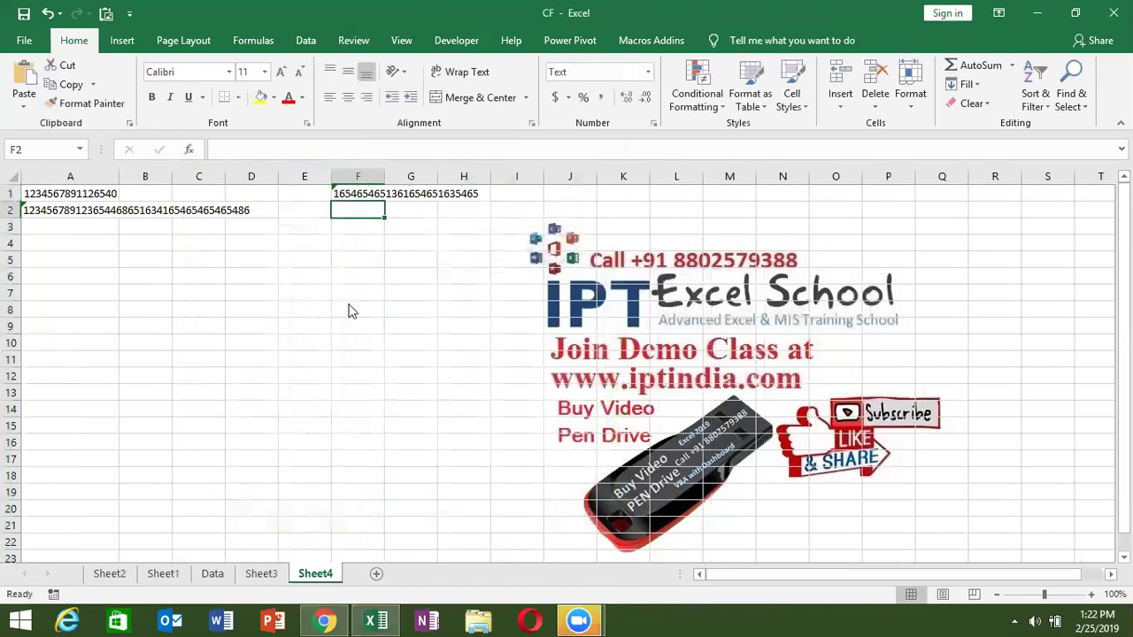
key(super+s)
key(super+d)
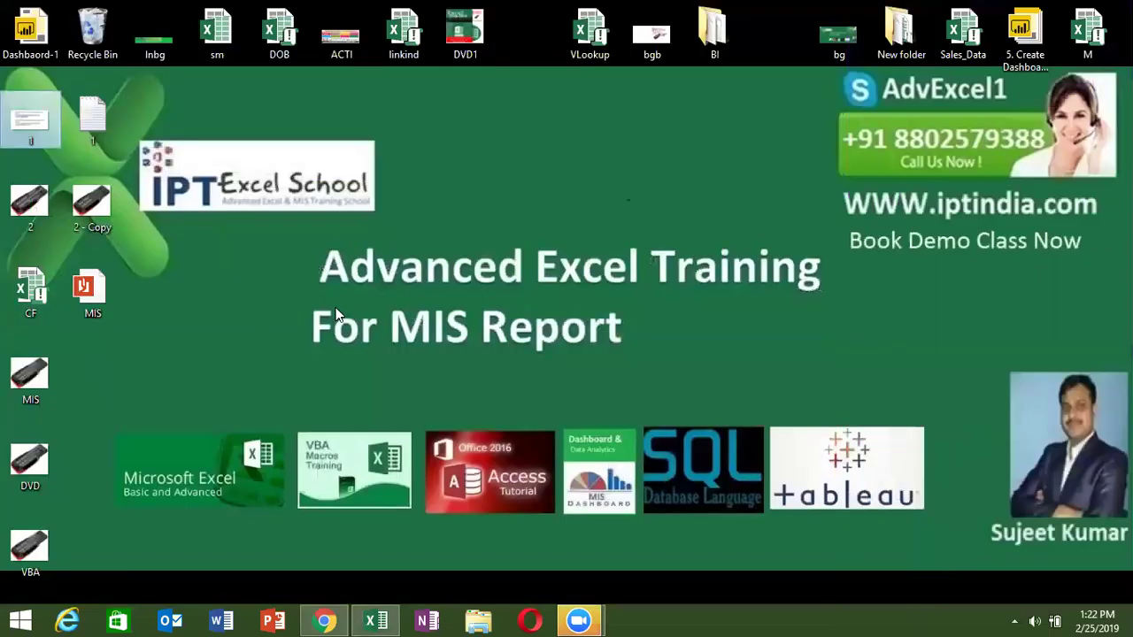
right_click(474, 213)
click(522, 263)
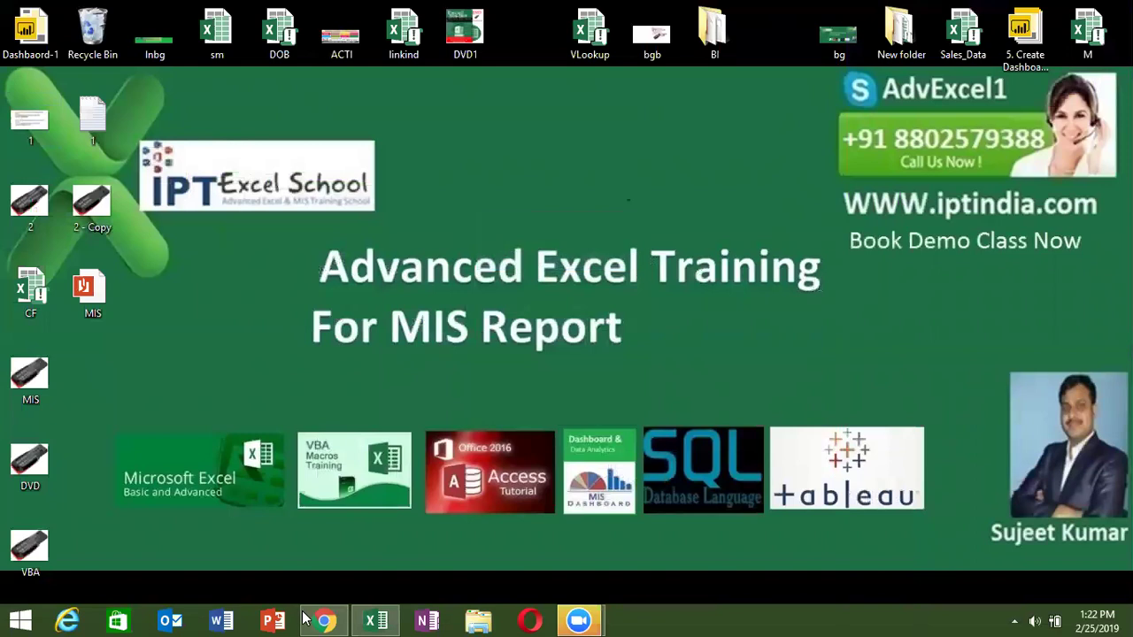
mouse_move(304, 620)
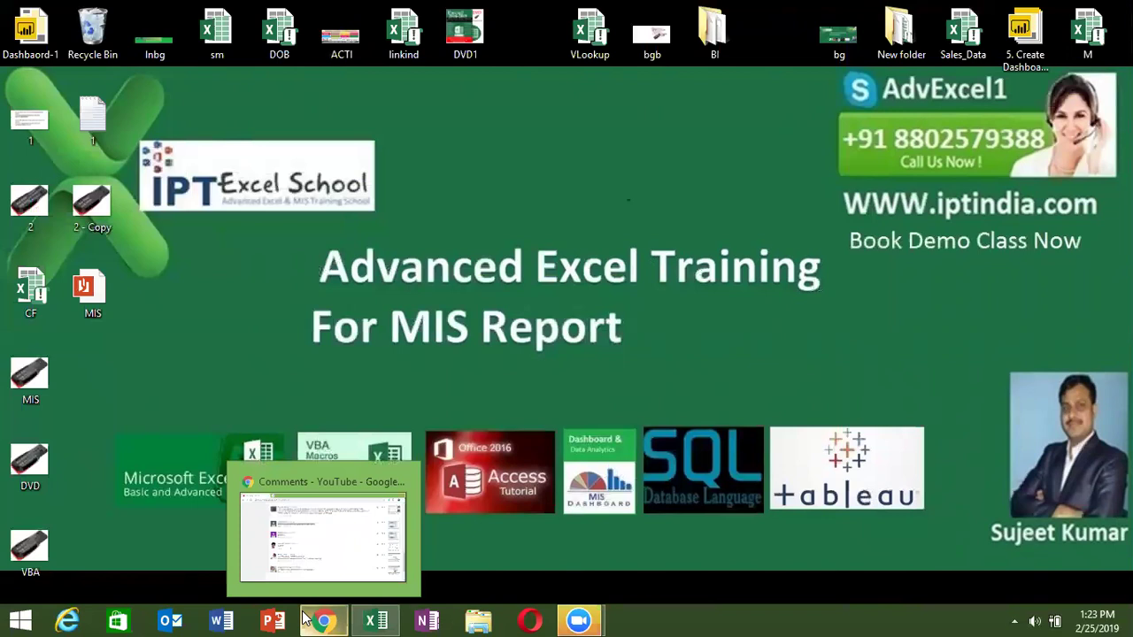
double_click(27, 469)
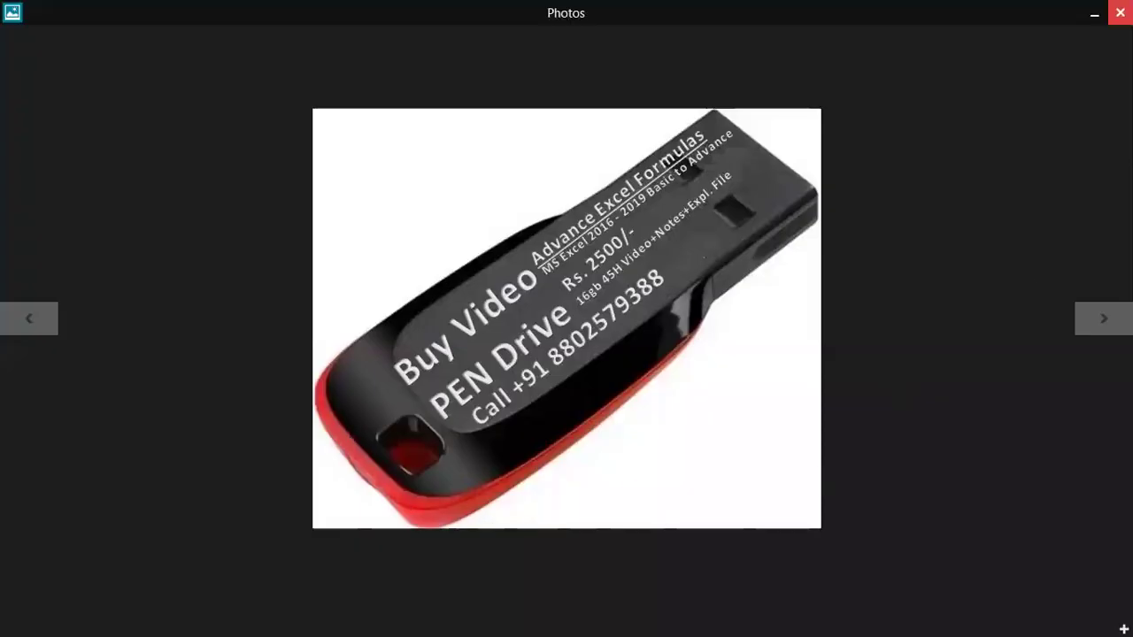
click(1119, 12)
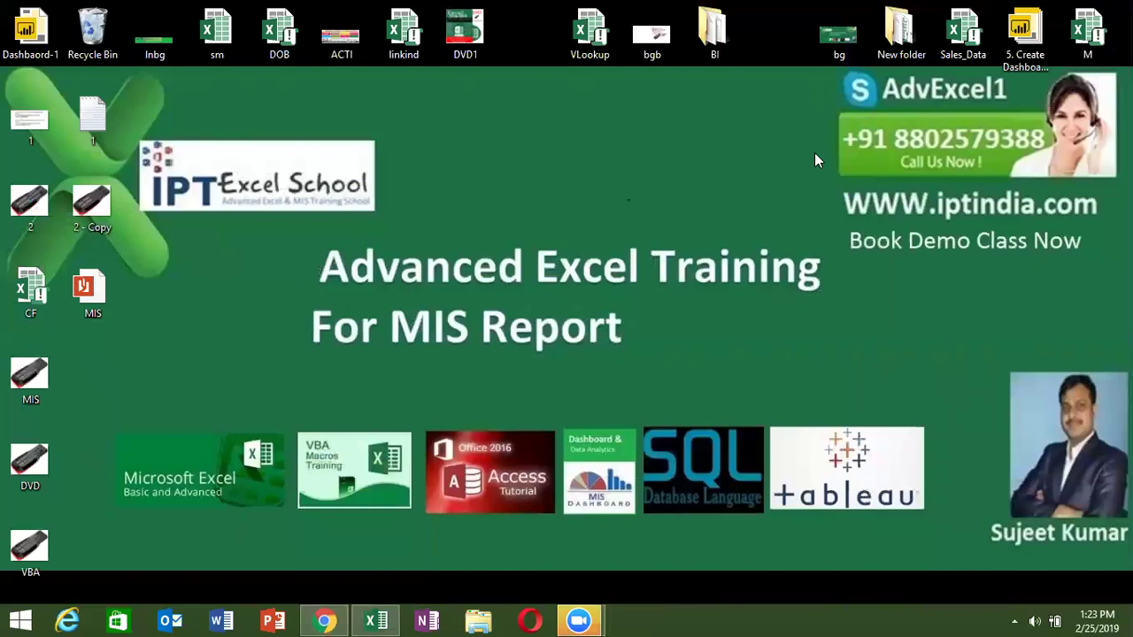
drag(817, 156, 1114, 222)
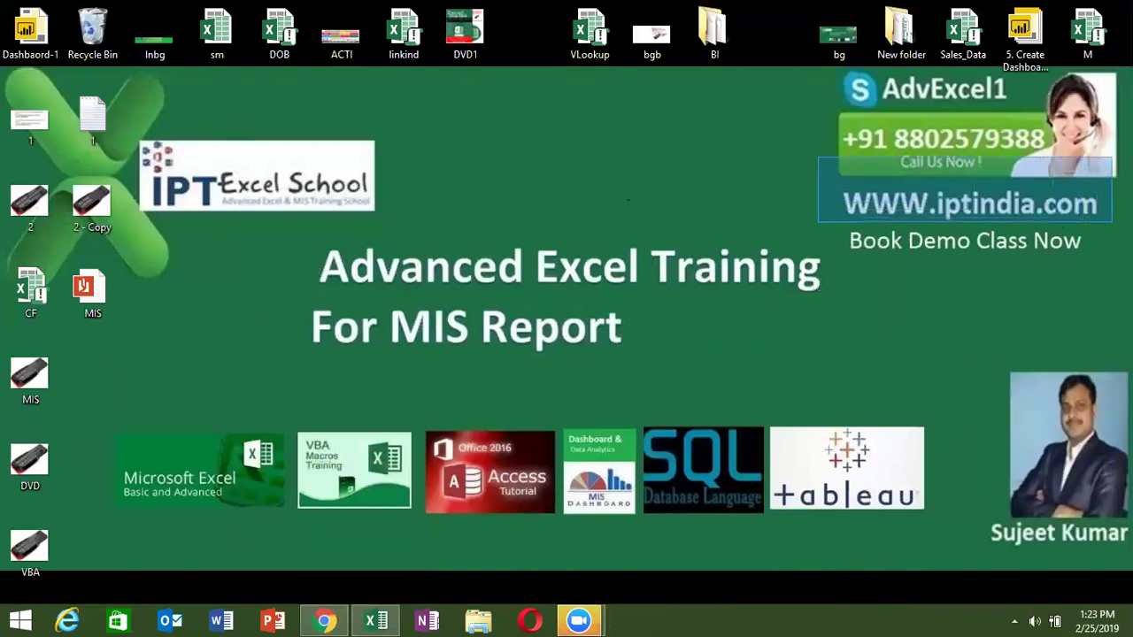